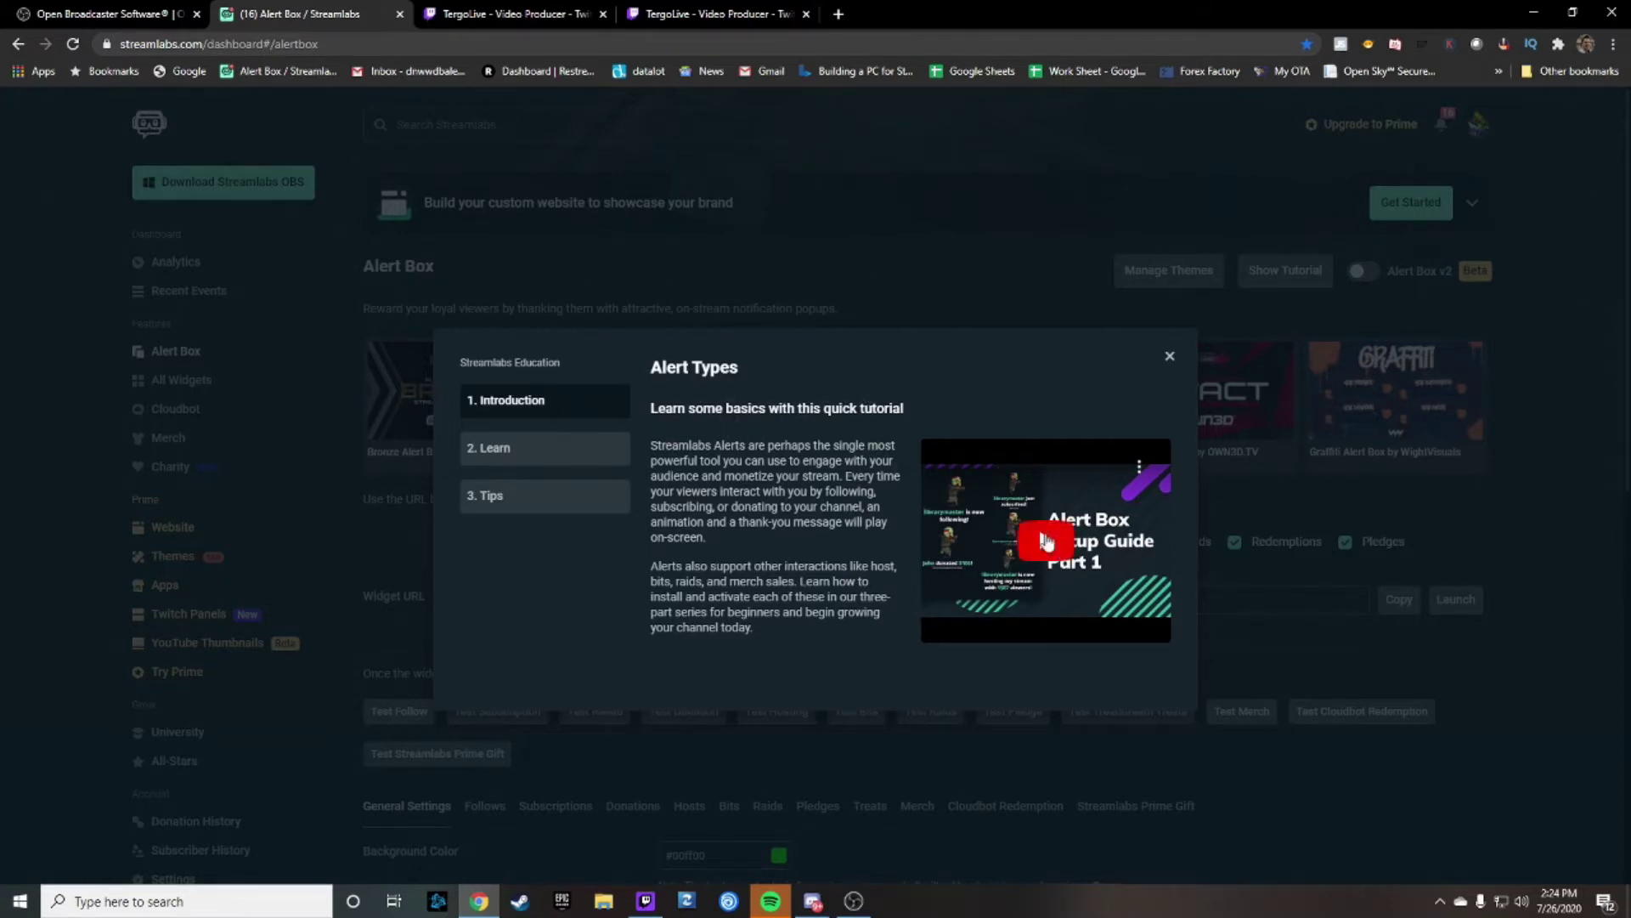
Step: Browse the Alert Box tutorial's Learn, Tips and Introduction sections, then dismiss the tutorial
click(574, 456)
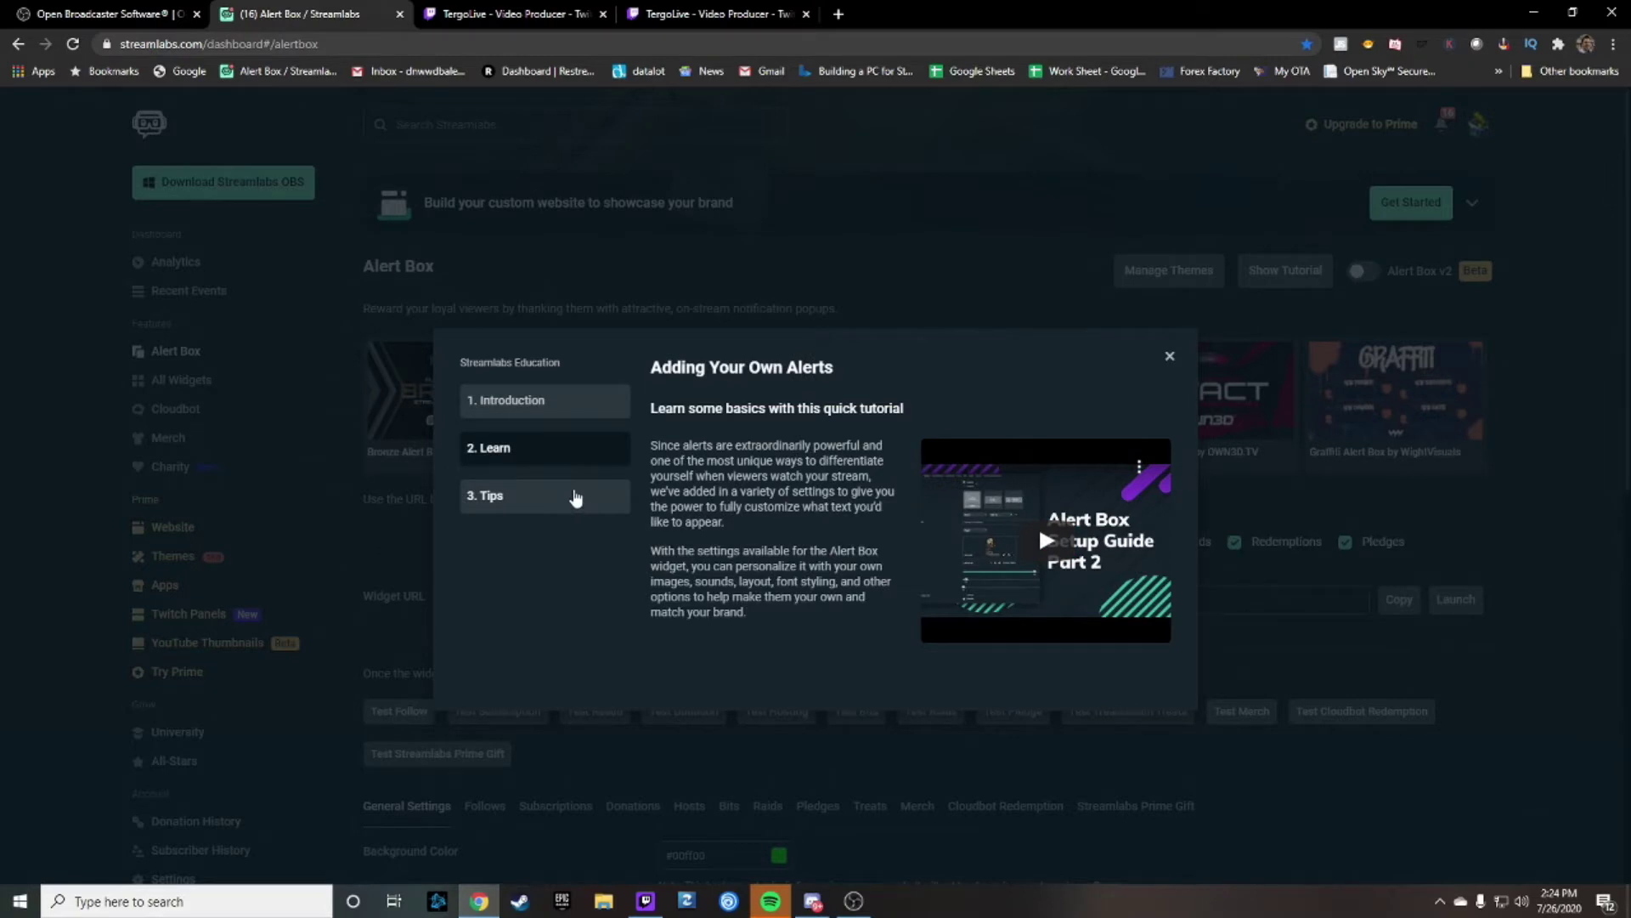
click(575, 497)
click(559, 409)
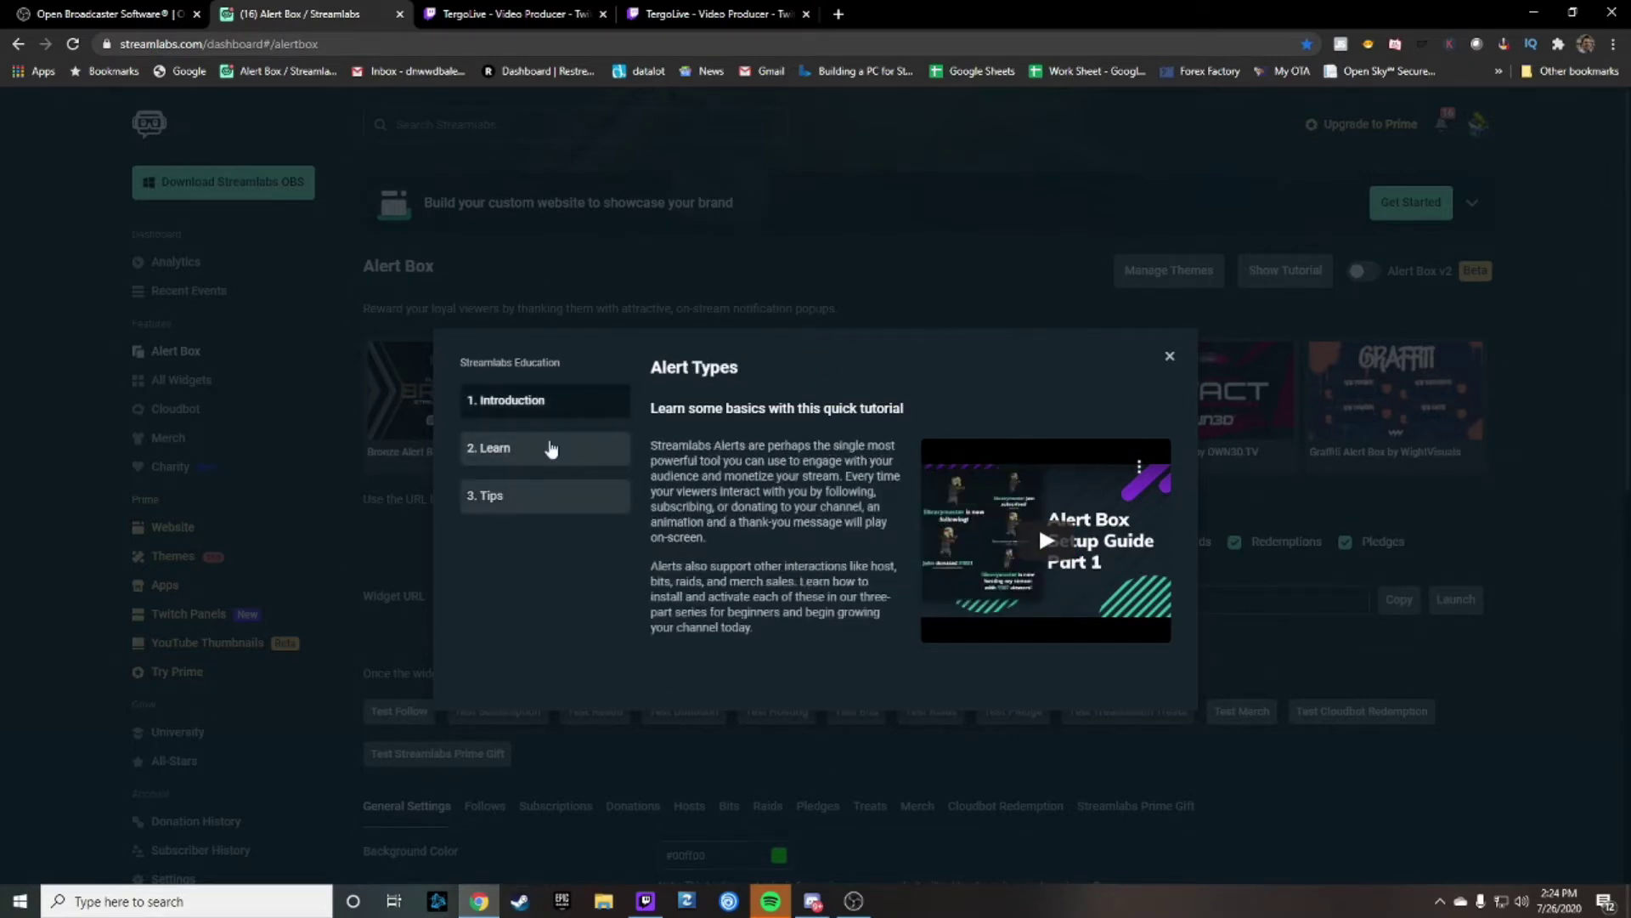
click(551, 447)
click(539, 500)
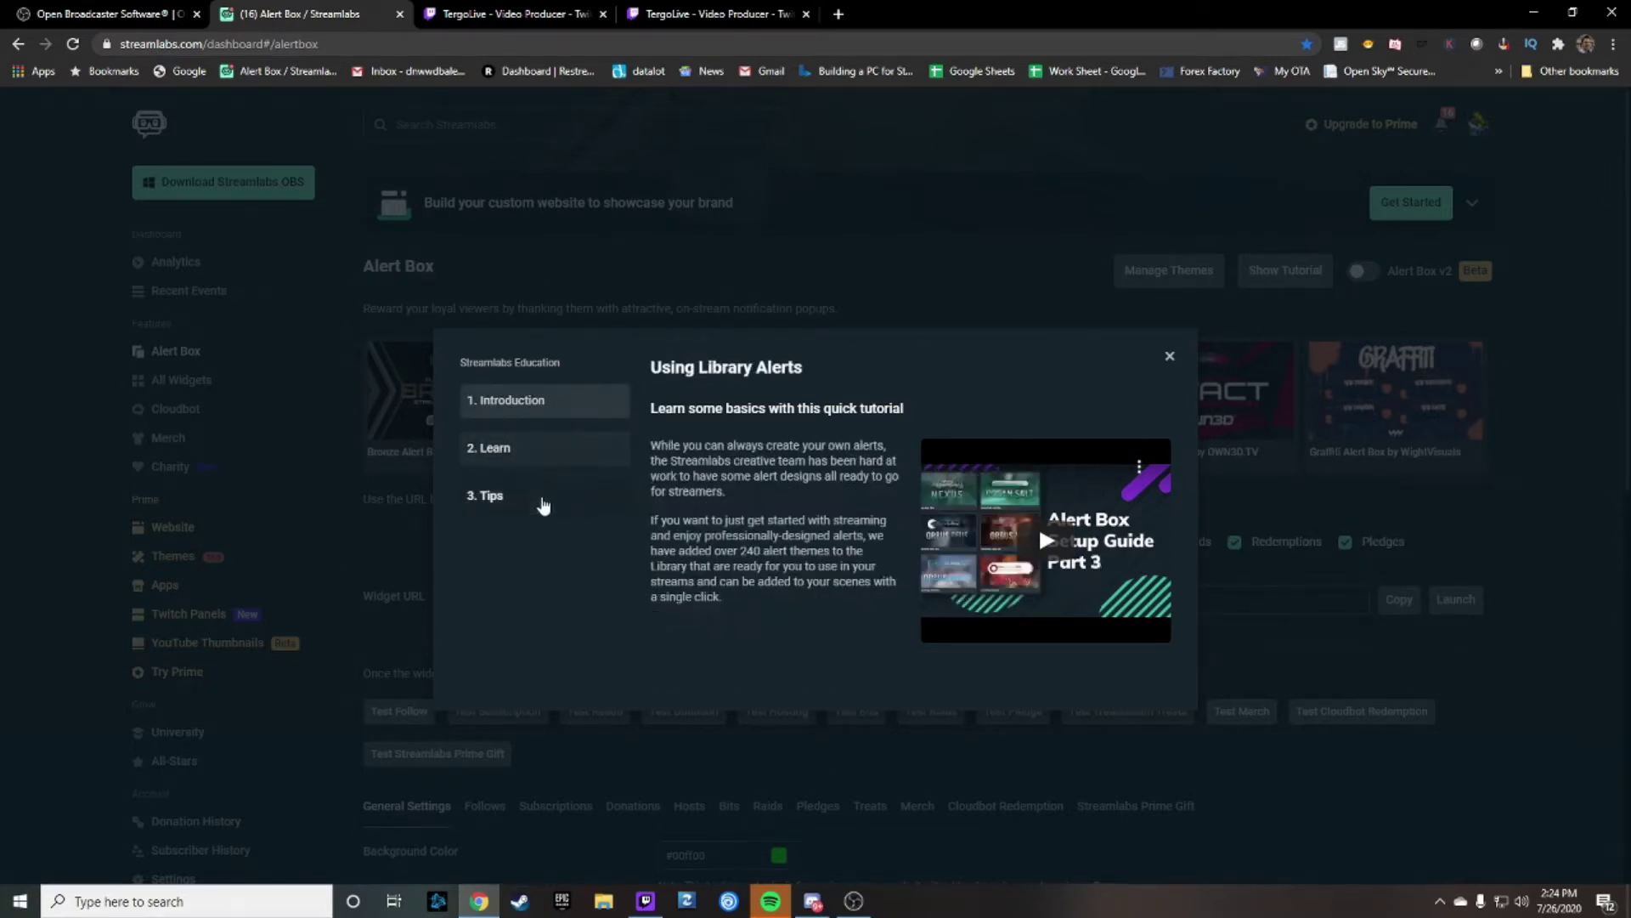
click(1170, 357)
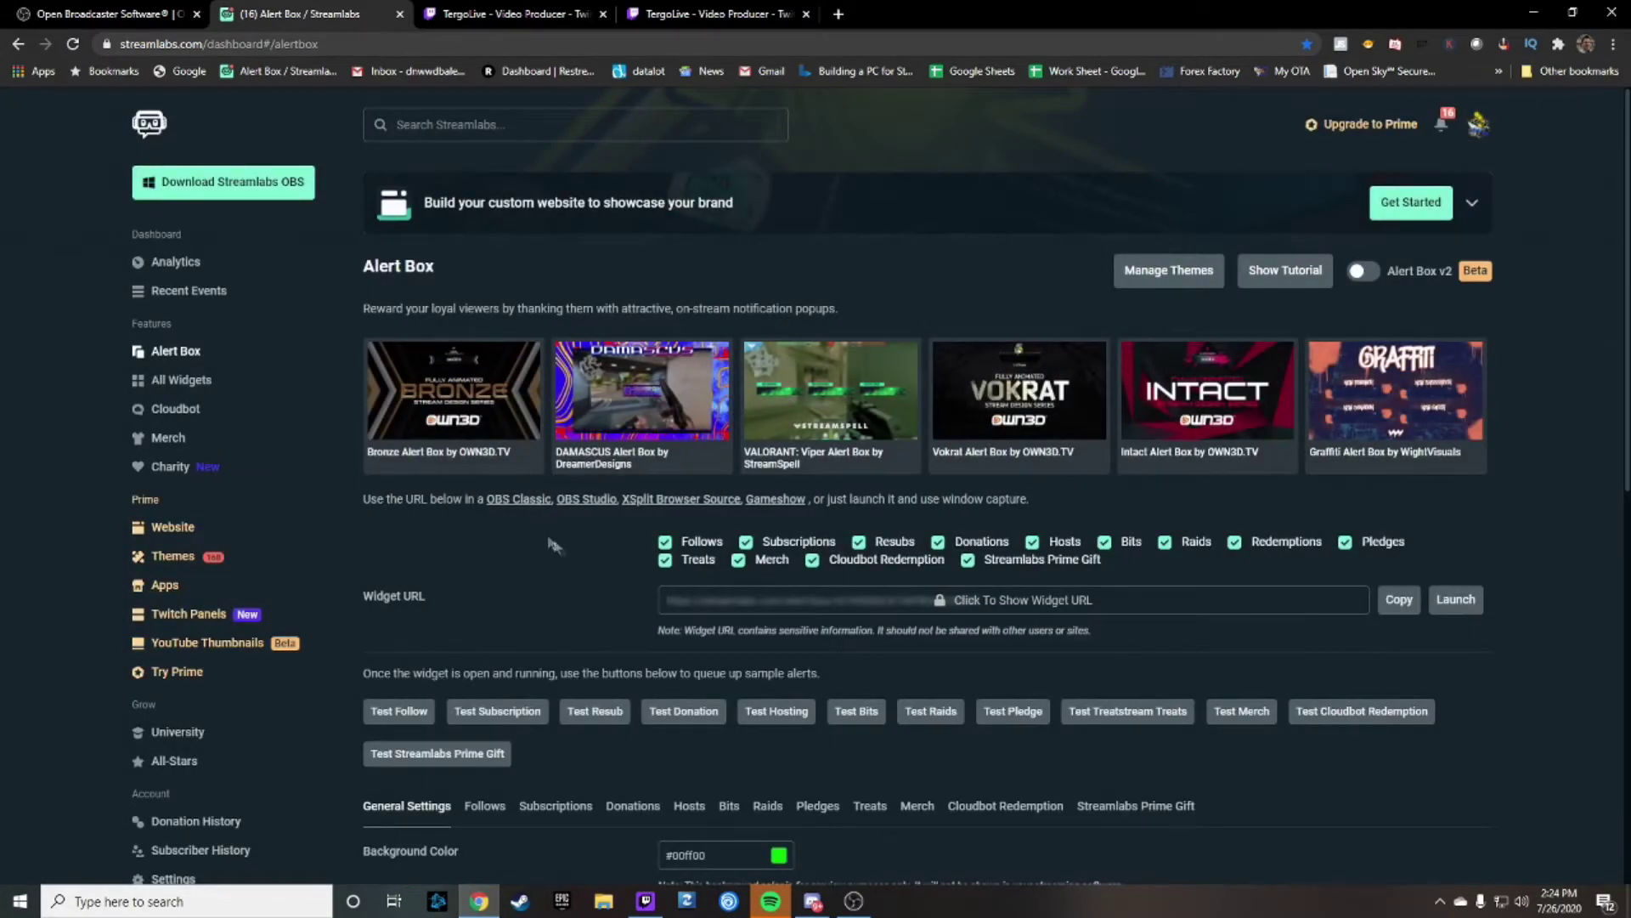
scroll(554, 543, down, 1)
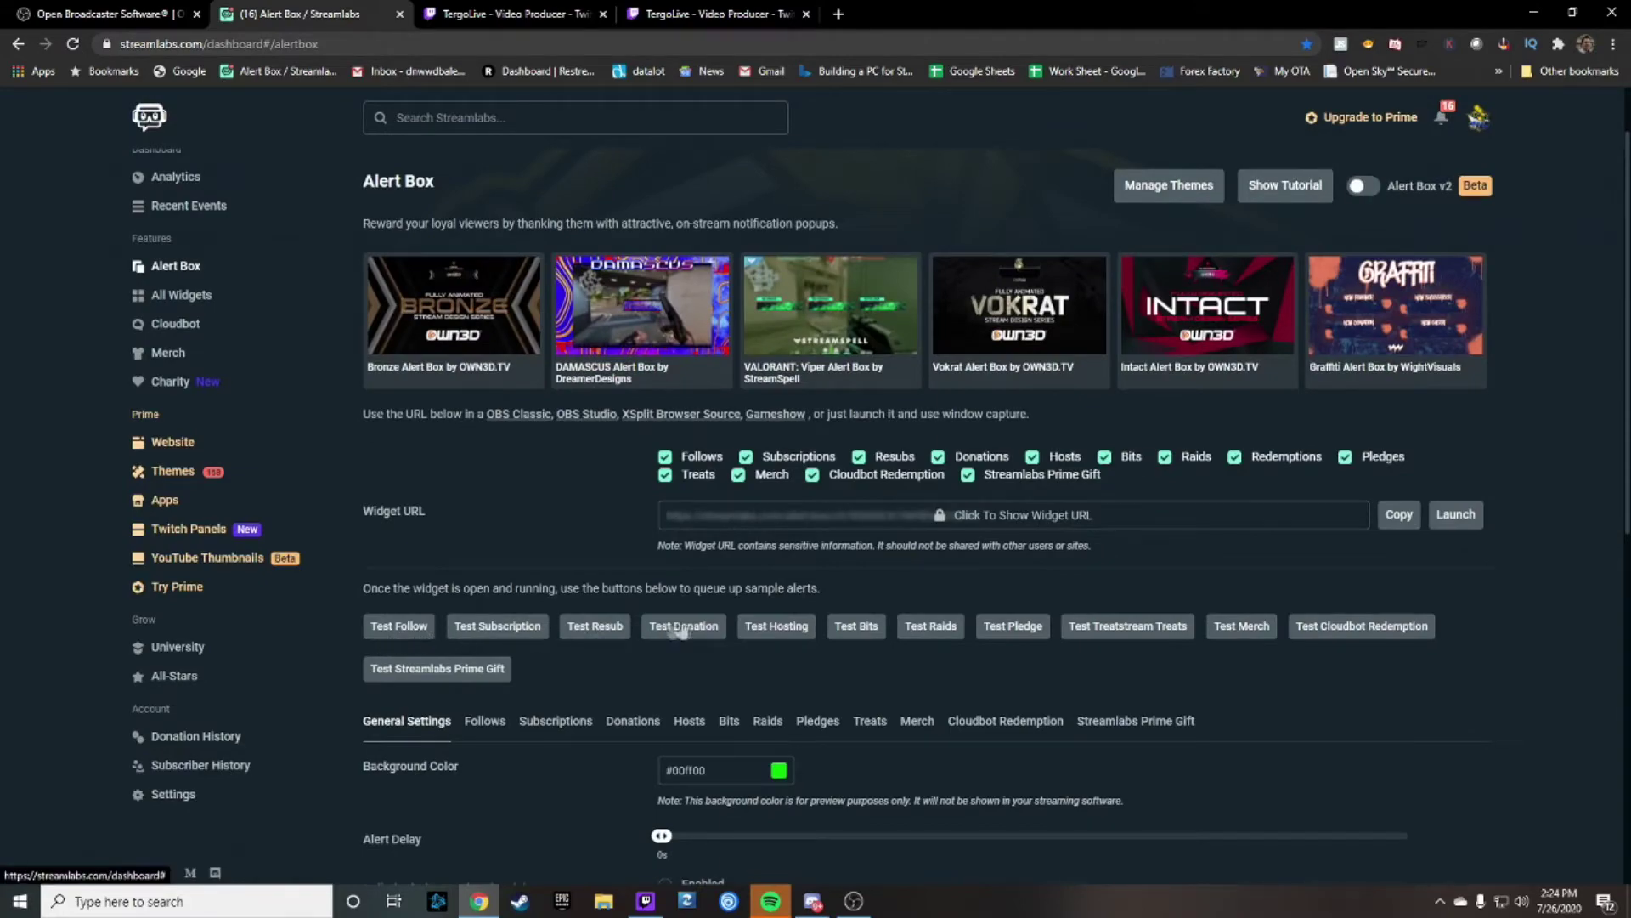
scroll(915, 625, down, 1)
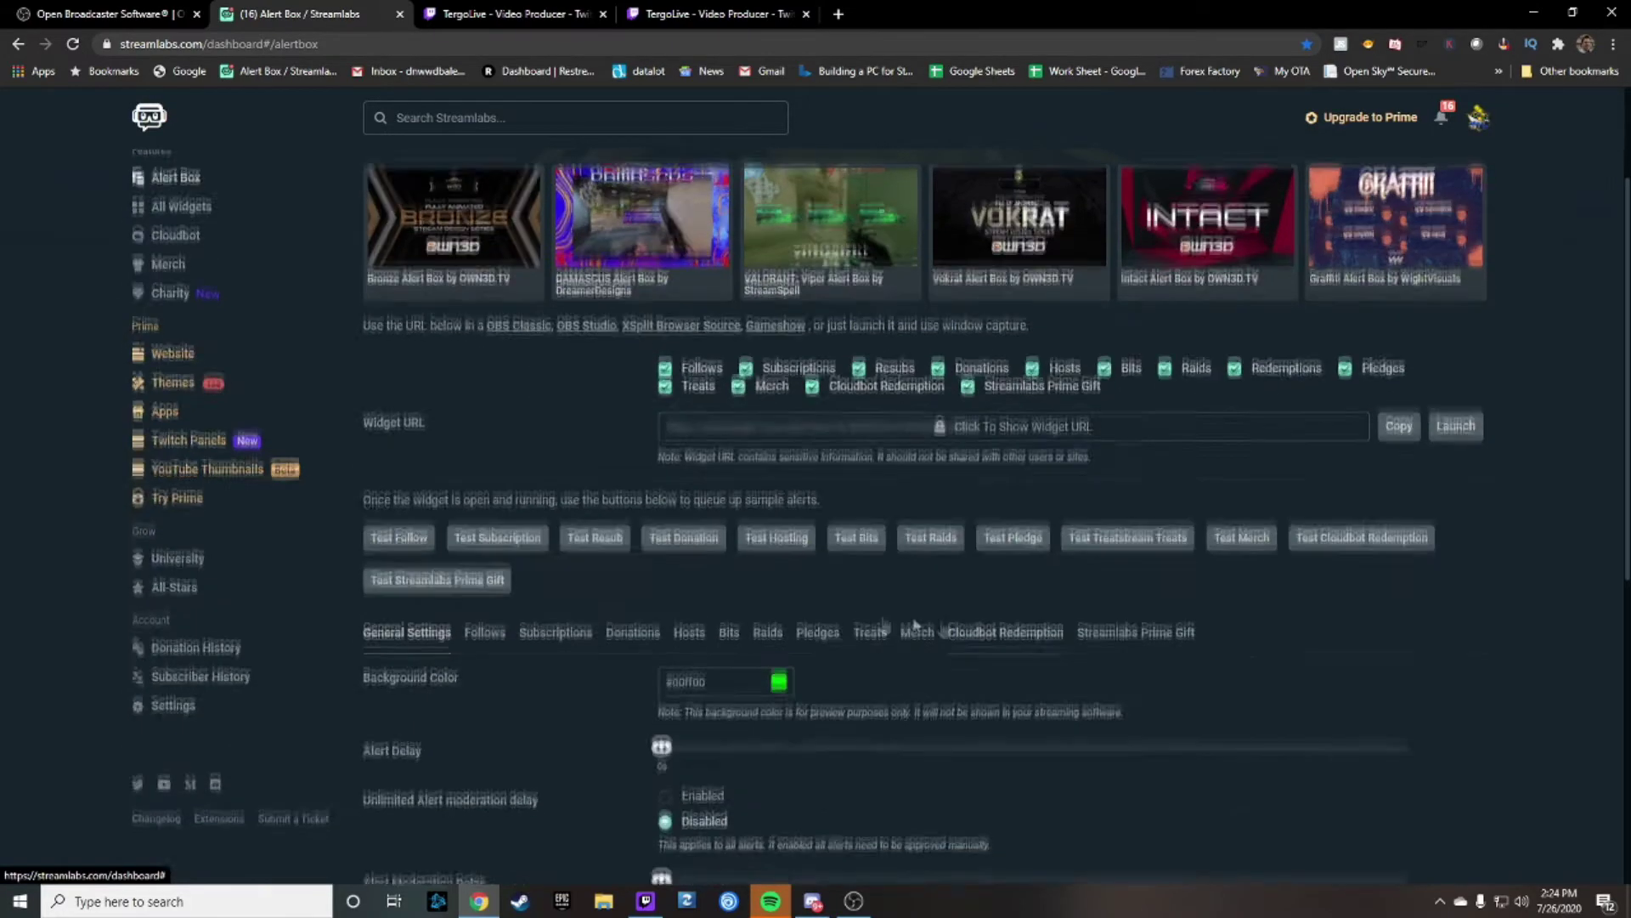
scroll(915, 625, down, 2)
scroll(510, 383, down, 1)
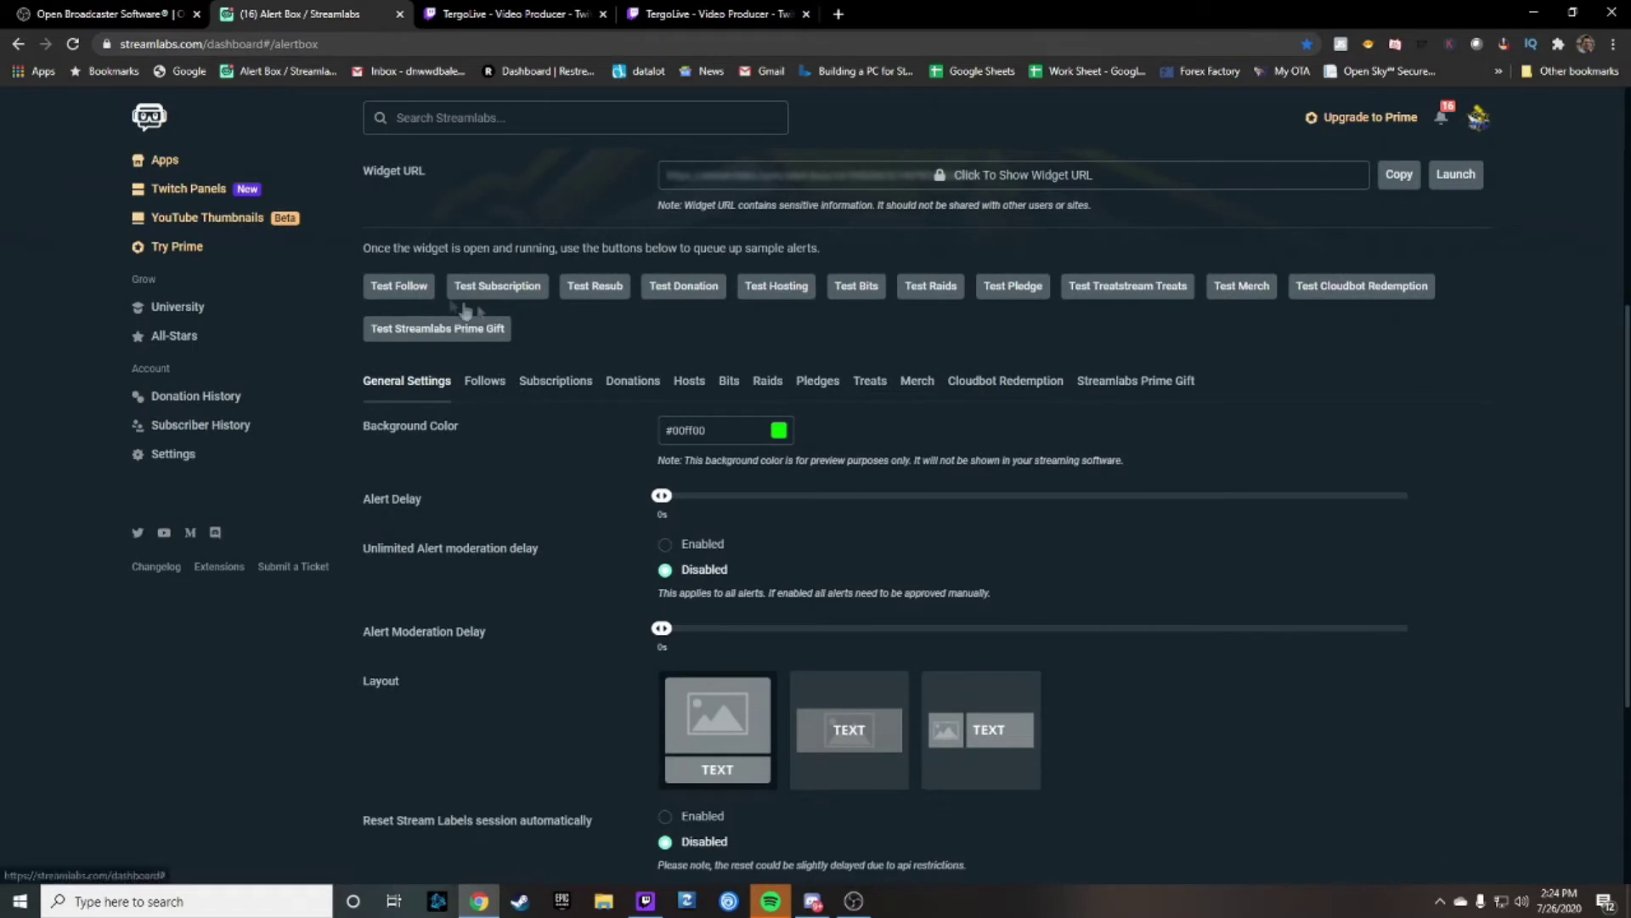
scroll(632, 348, down, 1)
scroll(632, 350, up, 1)
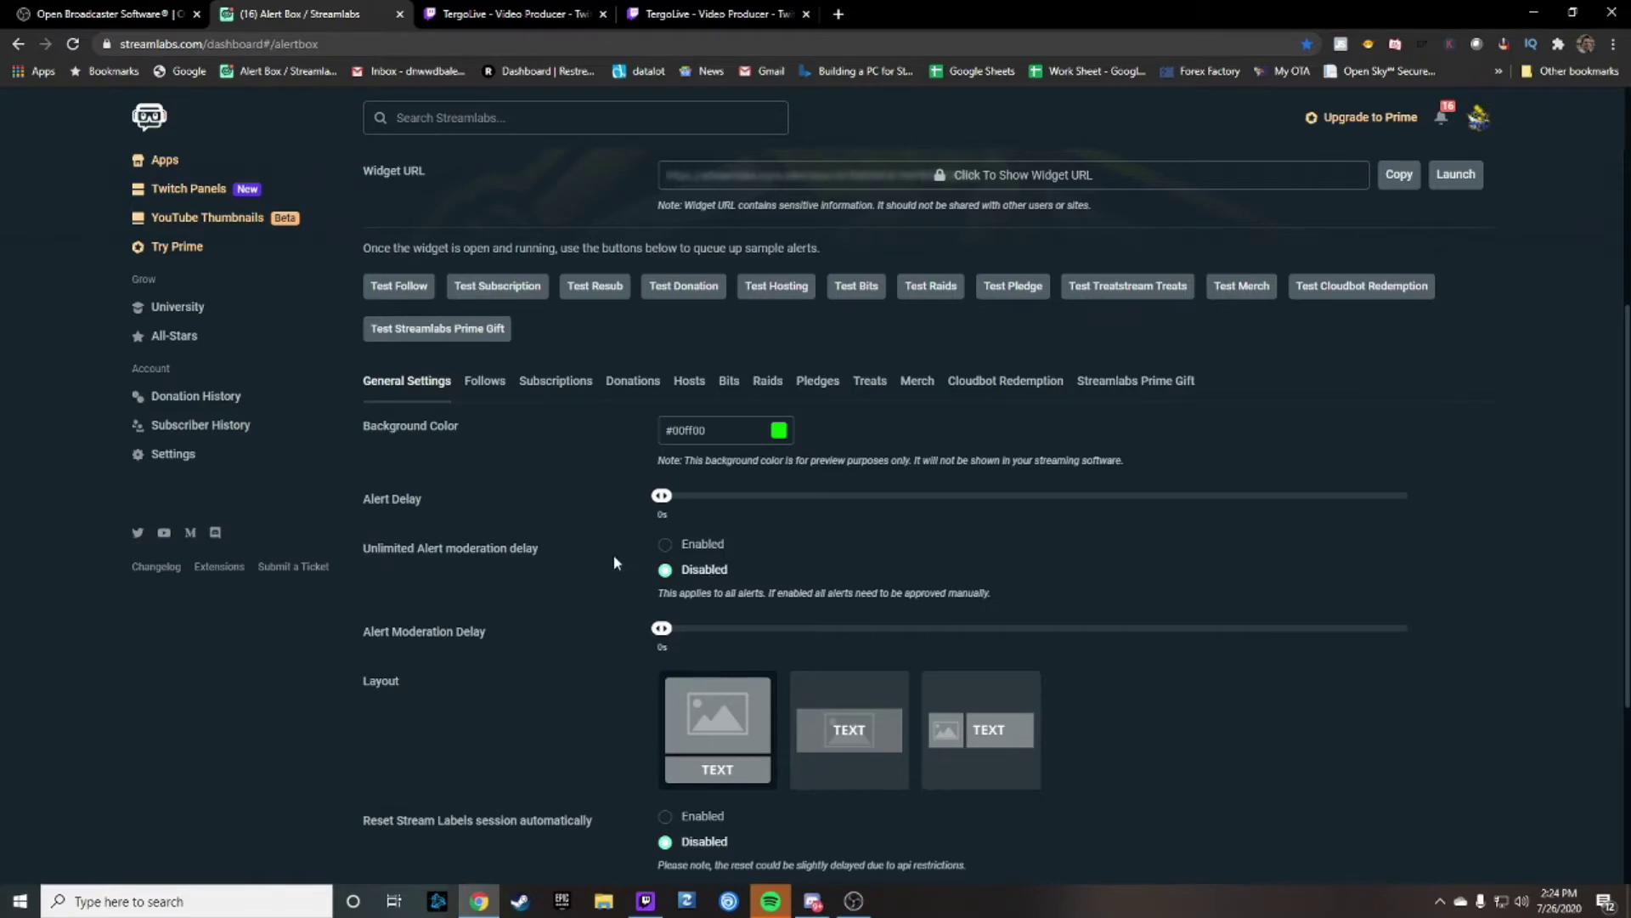
scroll(629, 532, down, 1)
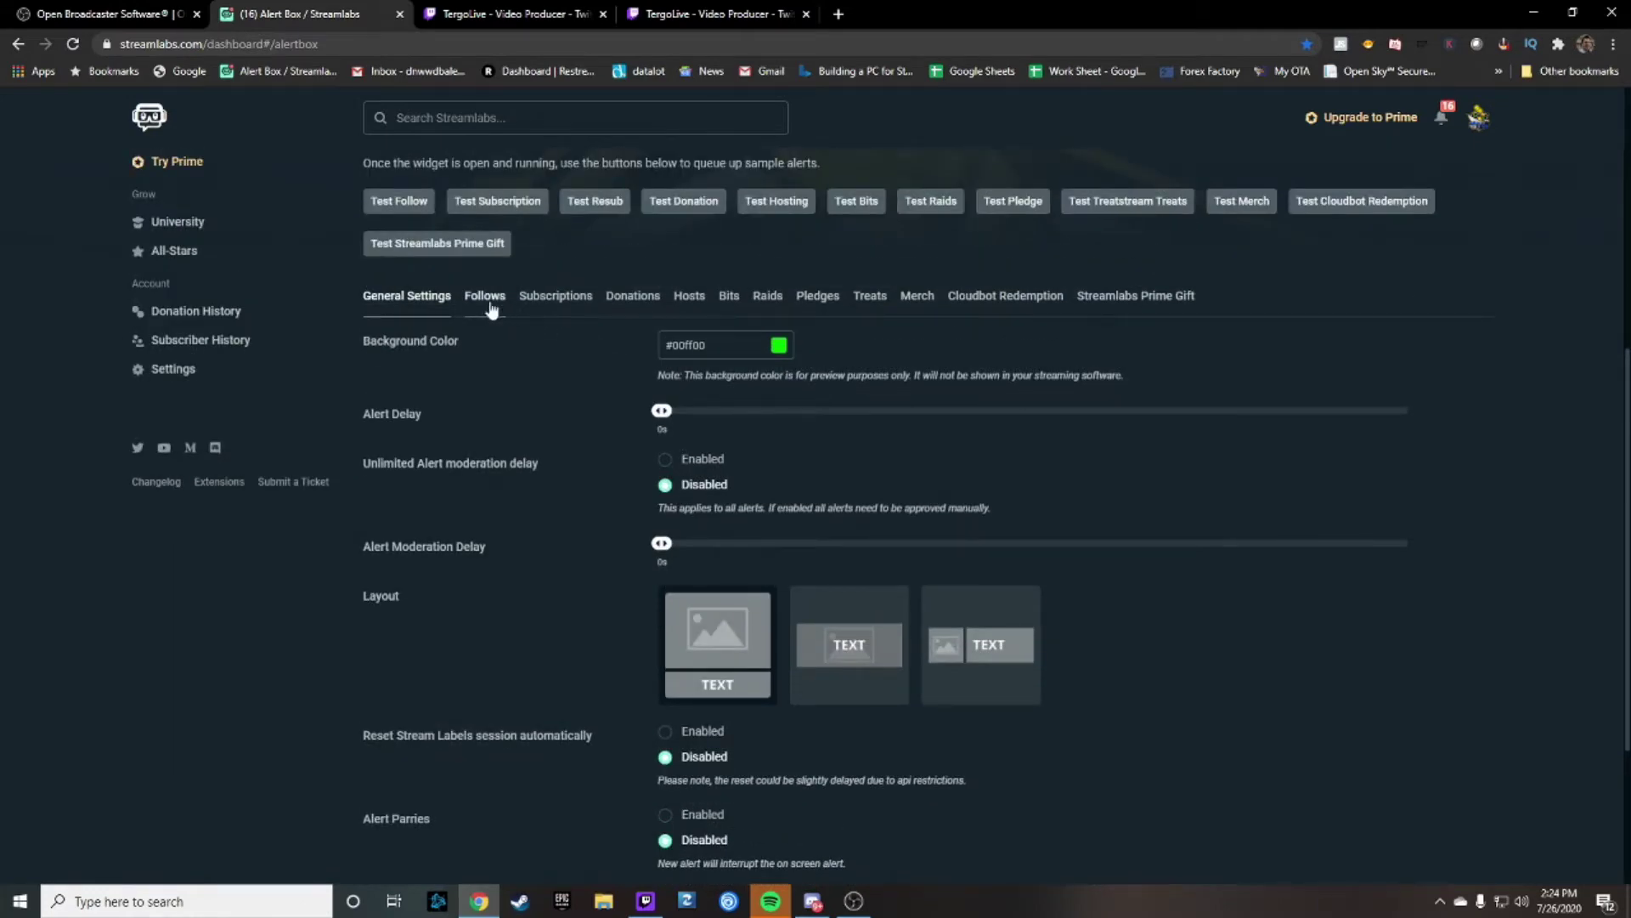
click(485, 298)
scroll(637, 520, down, 4)
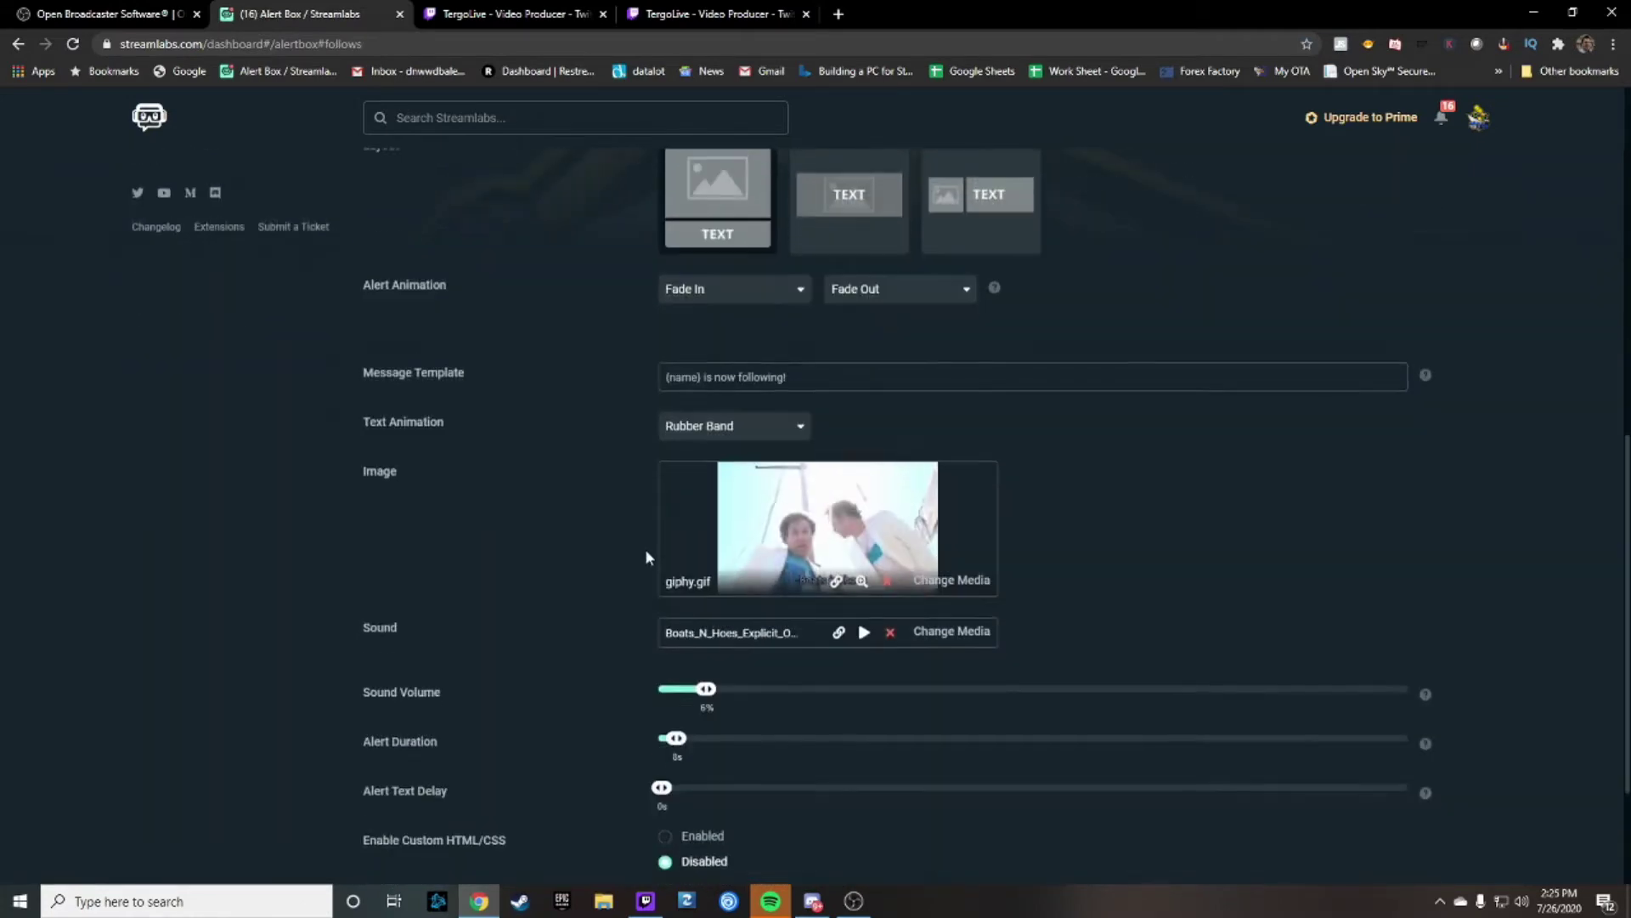
scroll(648, 586, up, 3)
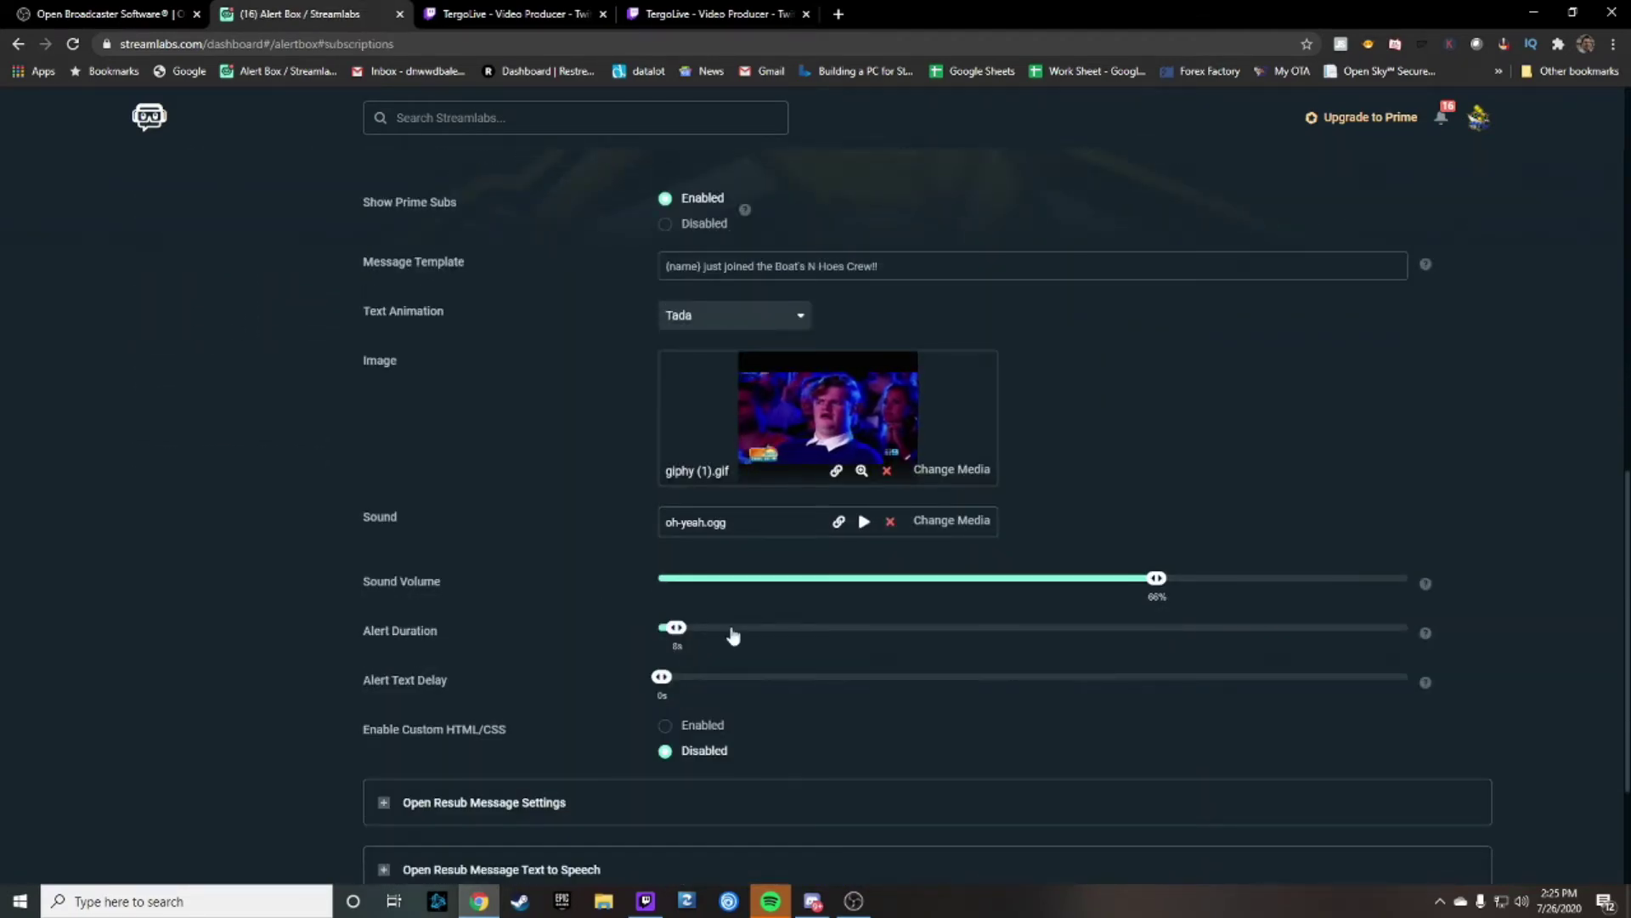
scroll(729, 638, up, 1)
scroll(645, 620, up, 5)
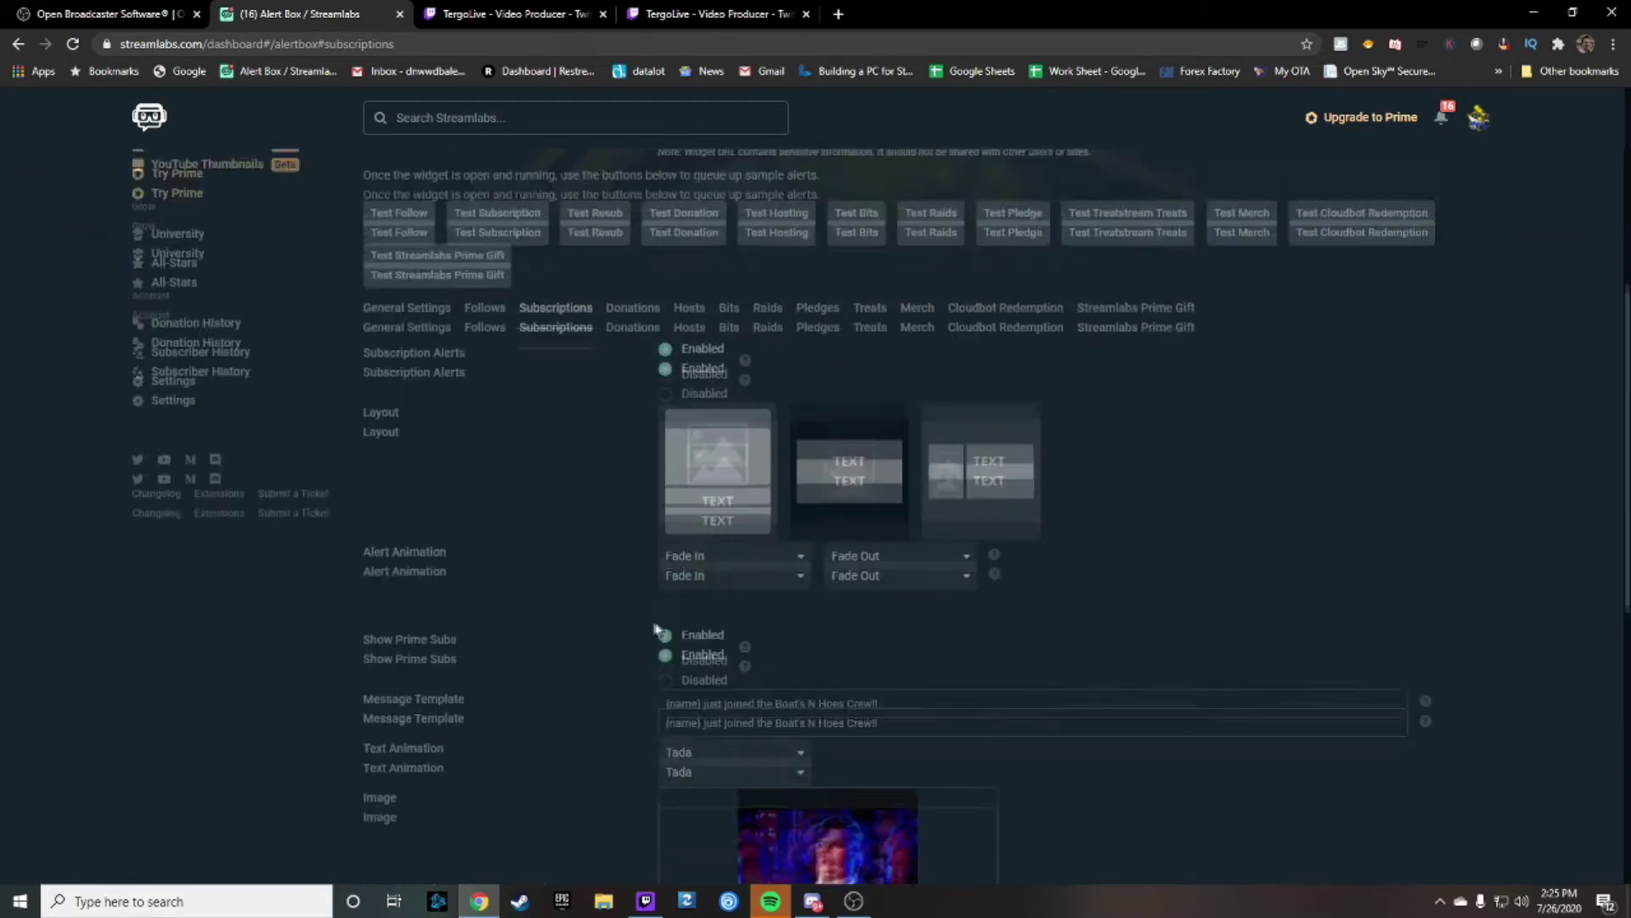
click(407, 387)
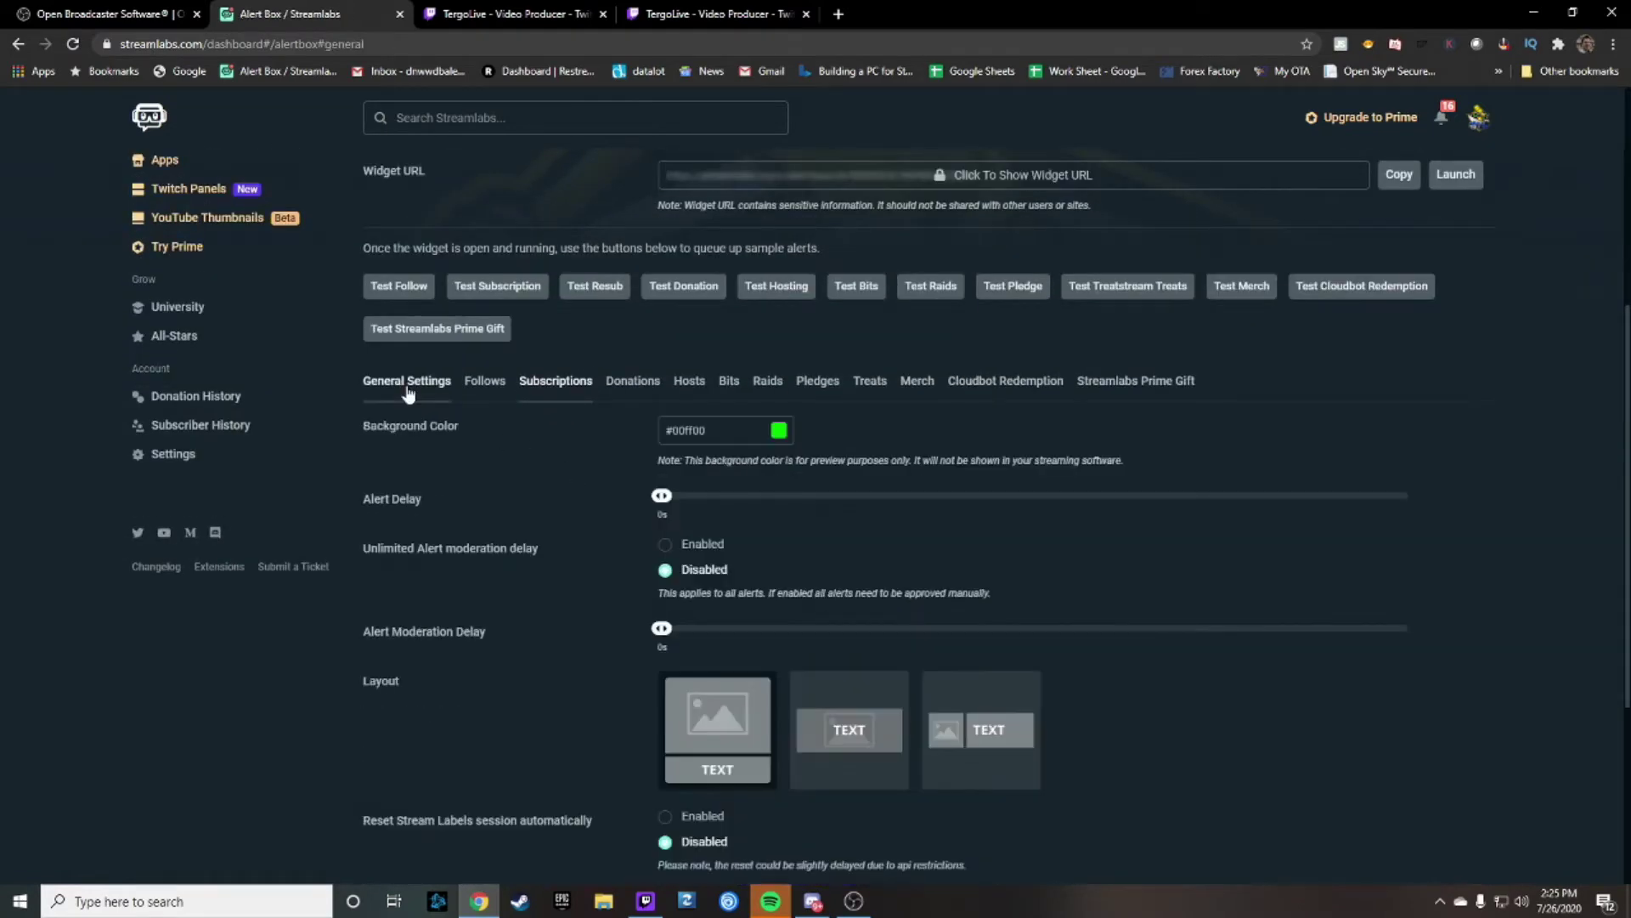
scroll(688, 401, up, 1)
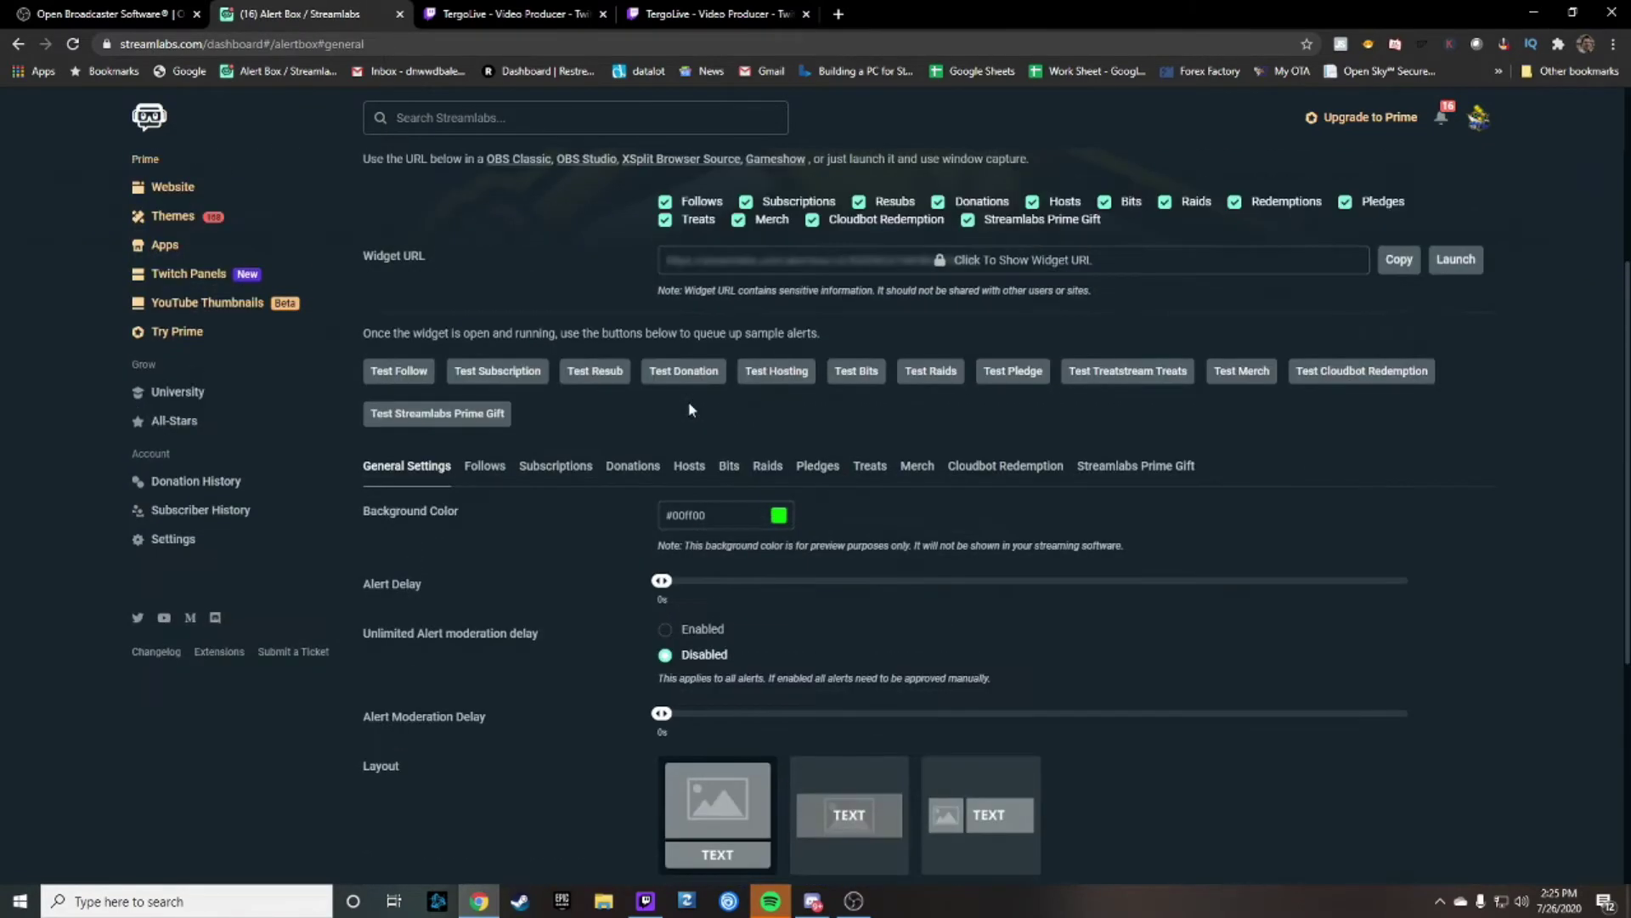
Step: Copy the Alert Box widget URL to the clipboard and switch to OBS Studio
click(1400, 264)
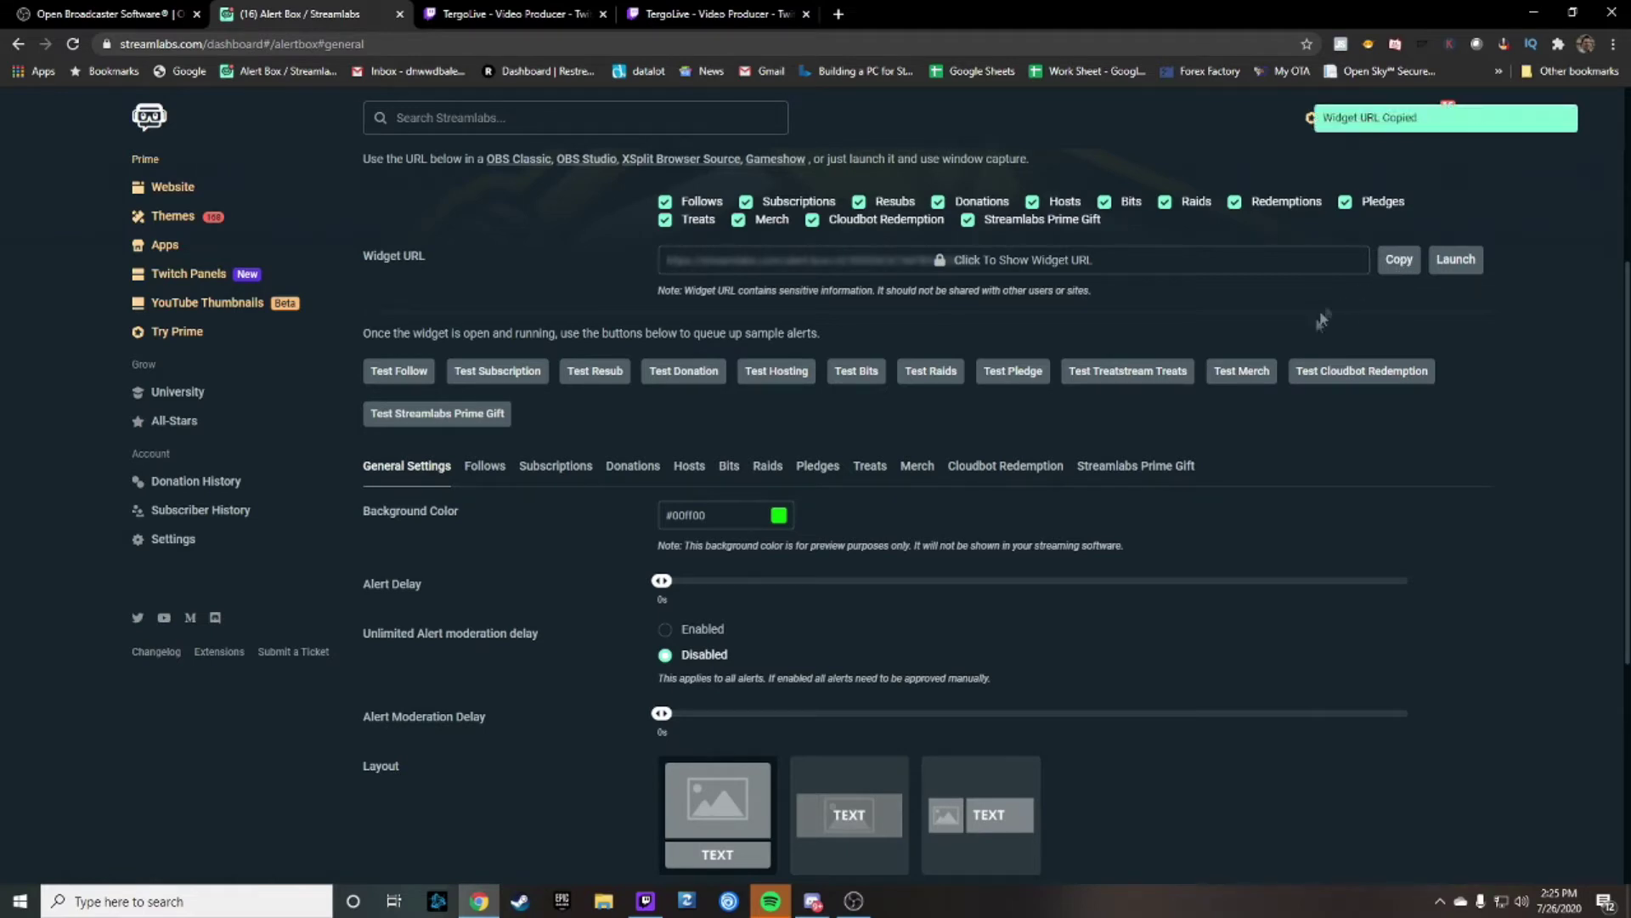
click(865, 904)
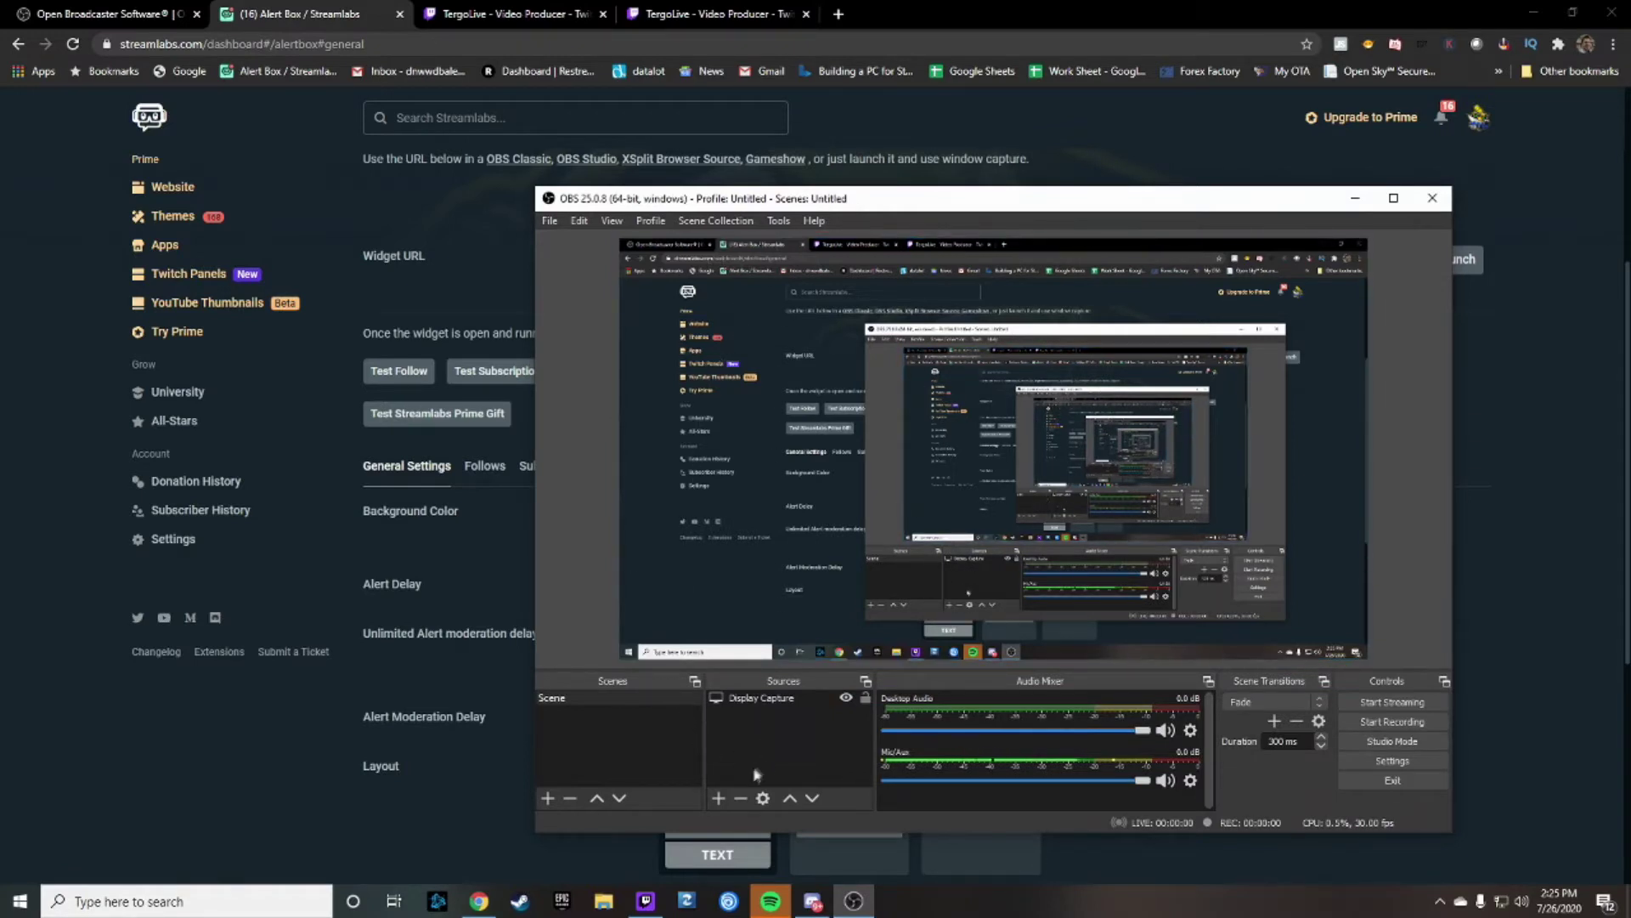
Step: Add a Browser source to the scene, keeping its default name
click(718, 799)
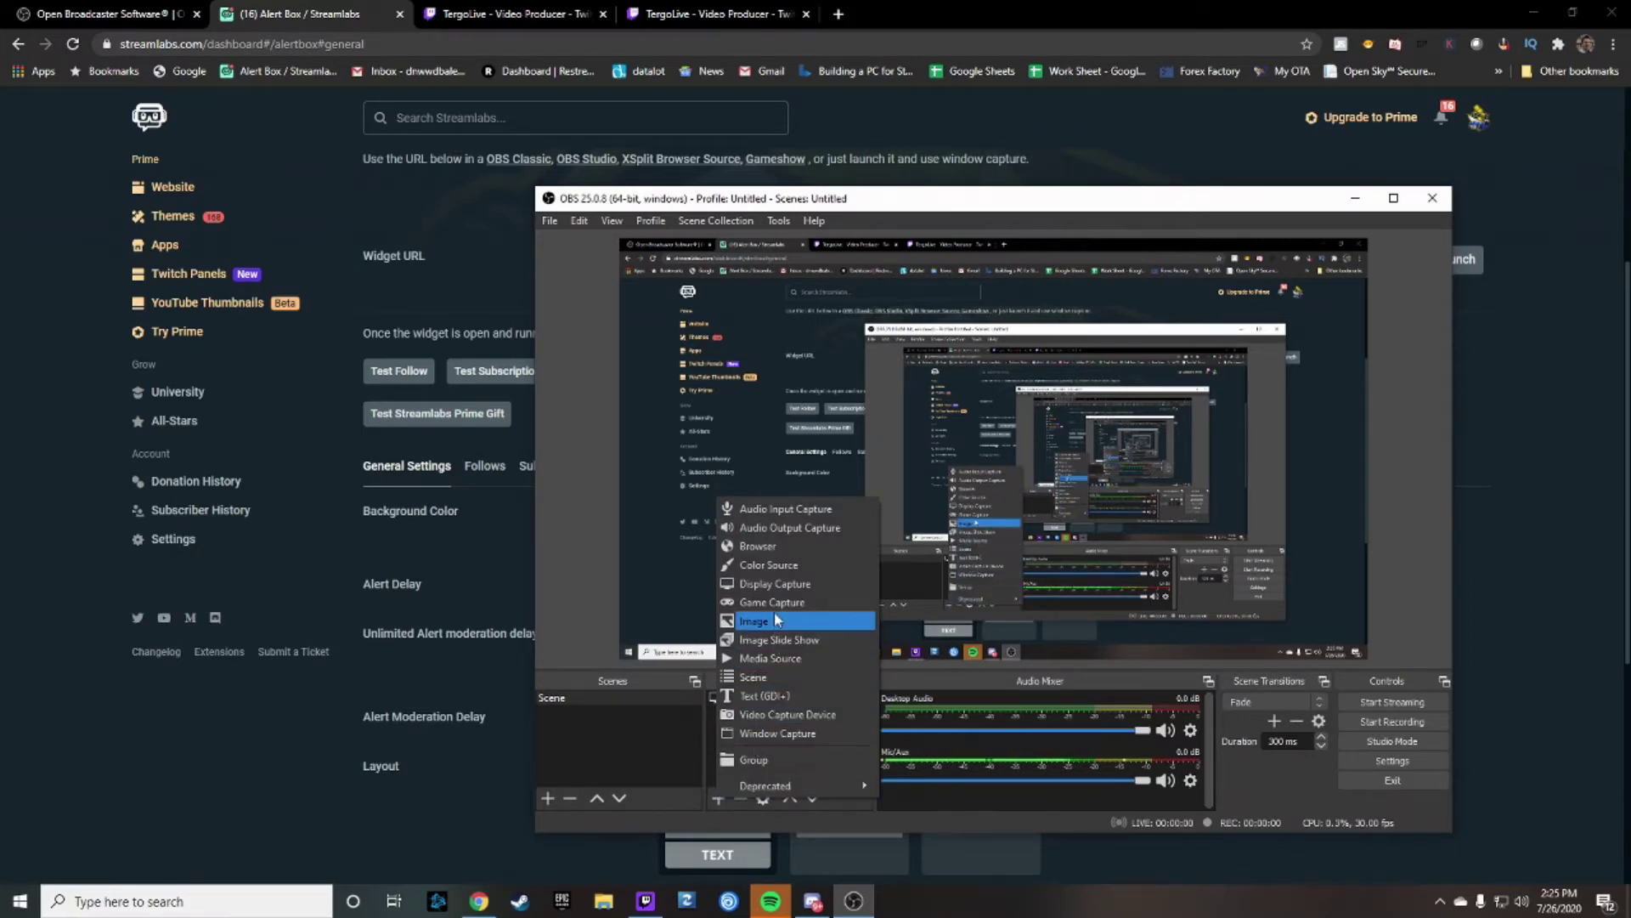
click(775, 546)
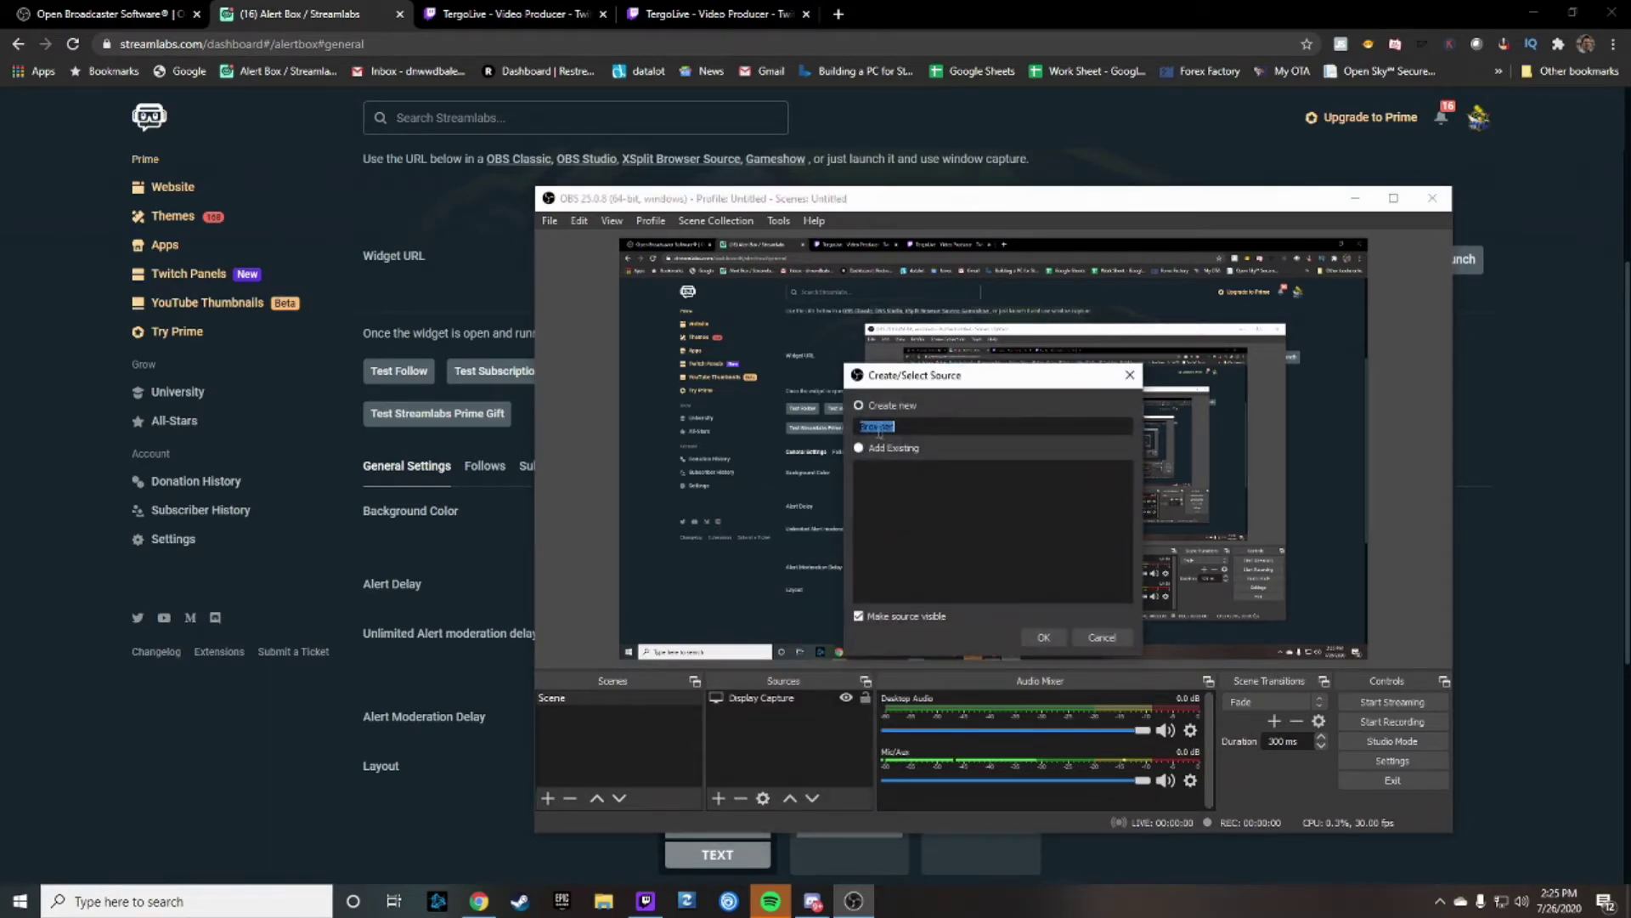
click(1039, 638)
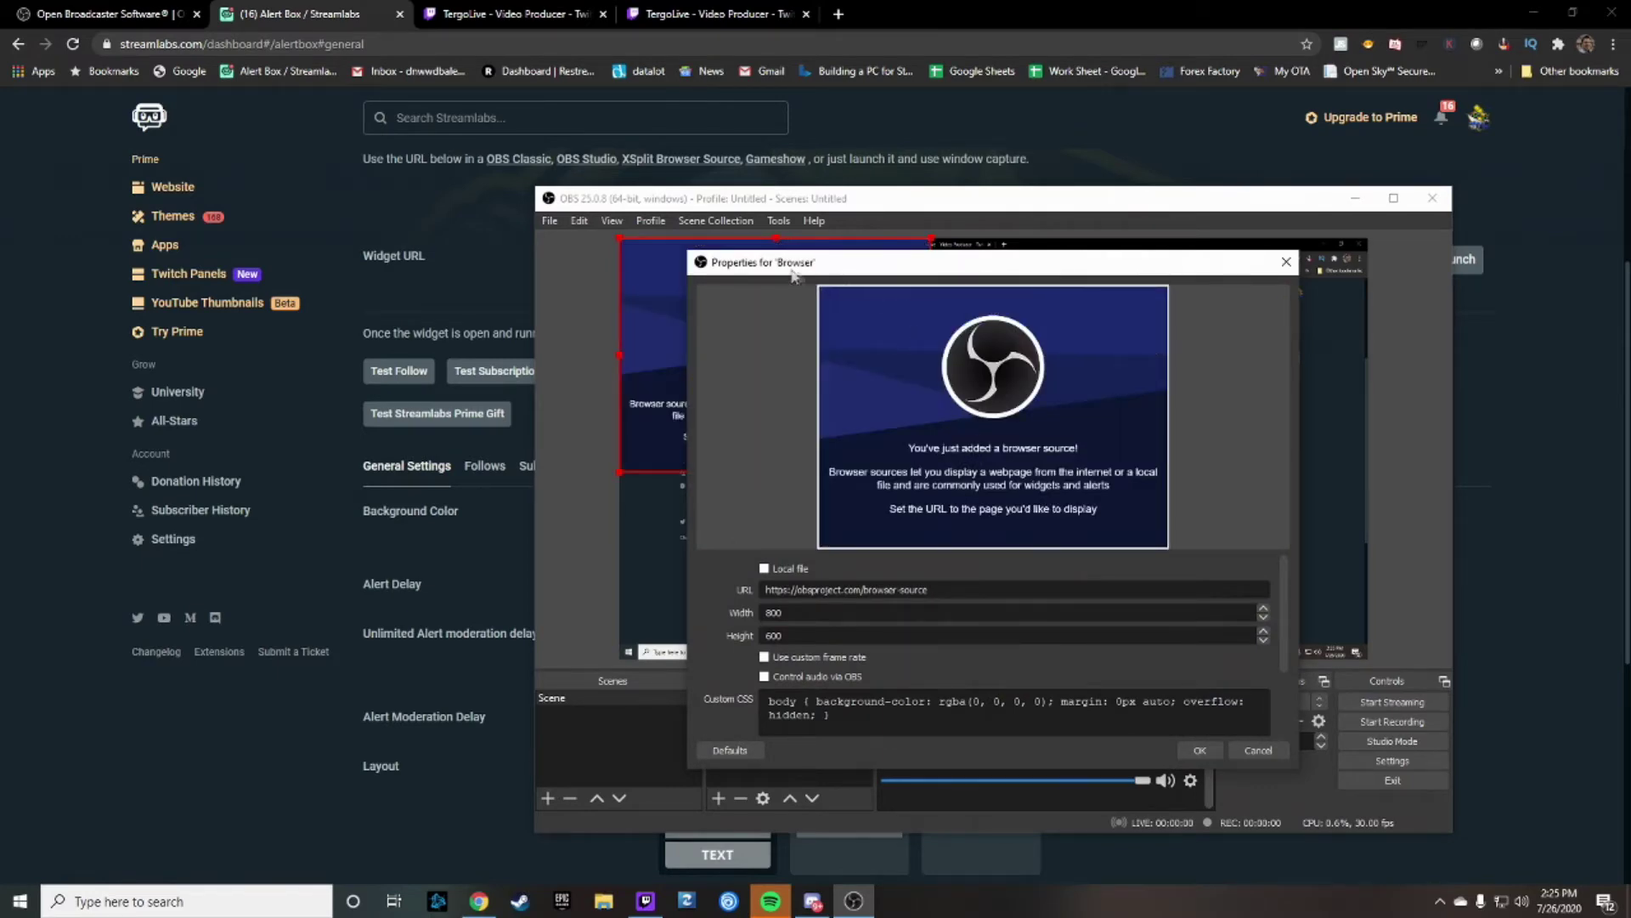
Step: Replace the Browser source URL with the copied Alert Box widget URL, refresh its cache, and save
drag(761, 270, 934, 294)
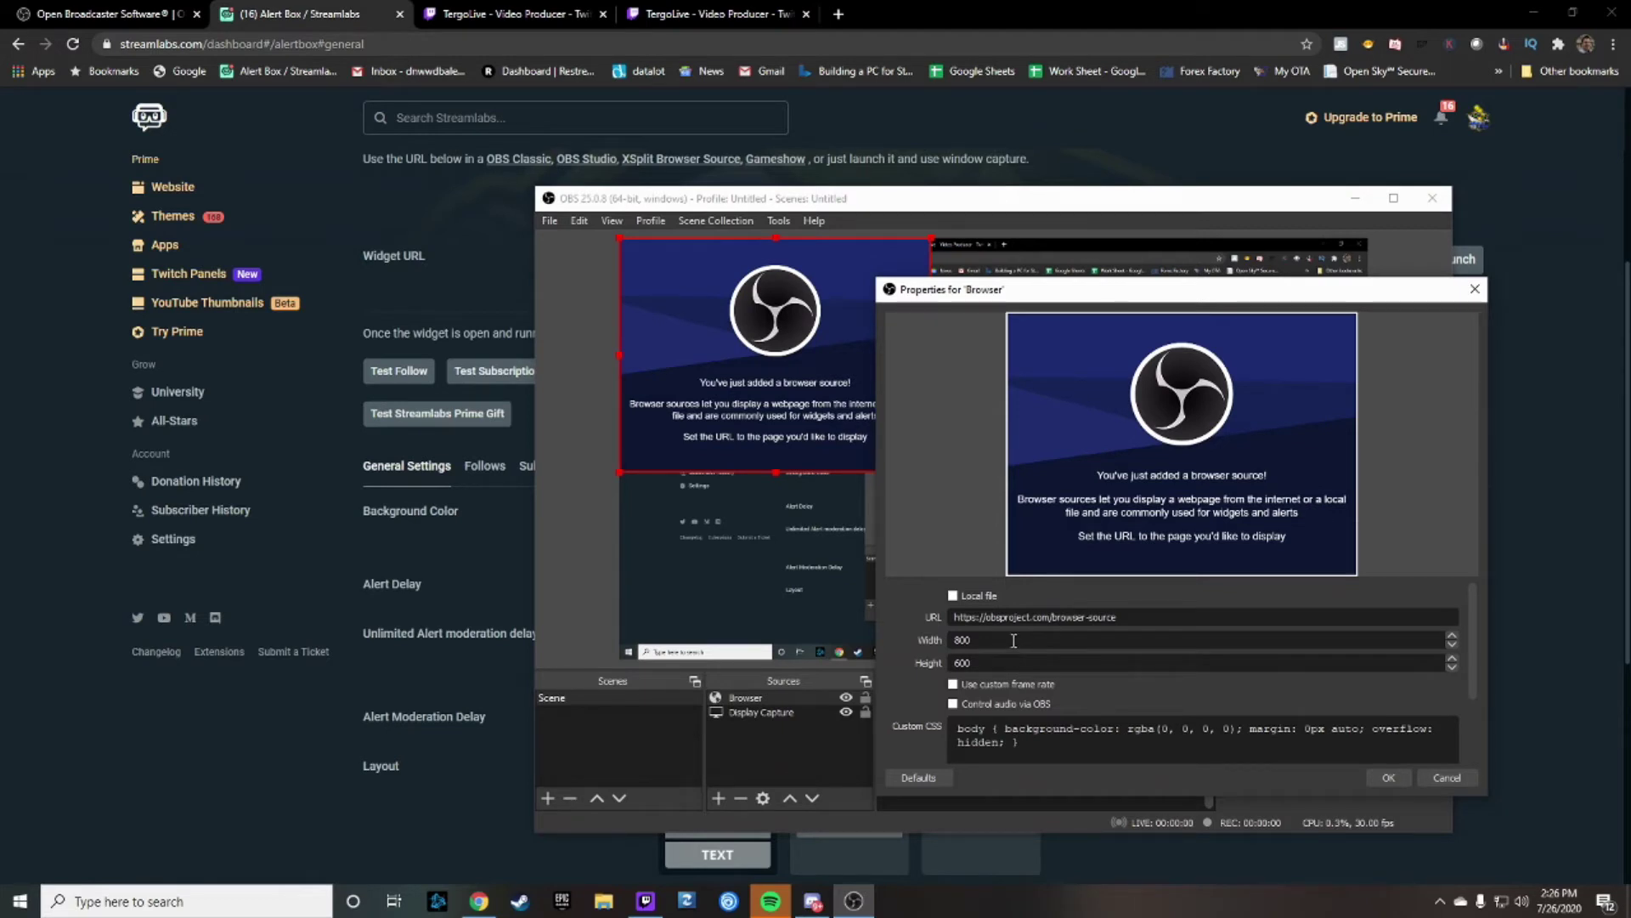
scroll(1009, 644, down, 3)
scroll(1010, 644, up, 3)
triple_click(1010, 617)
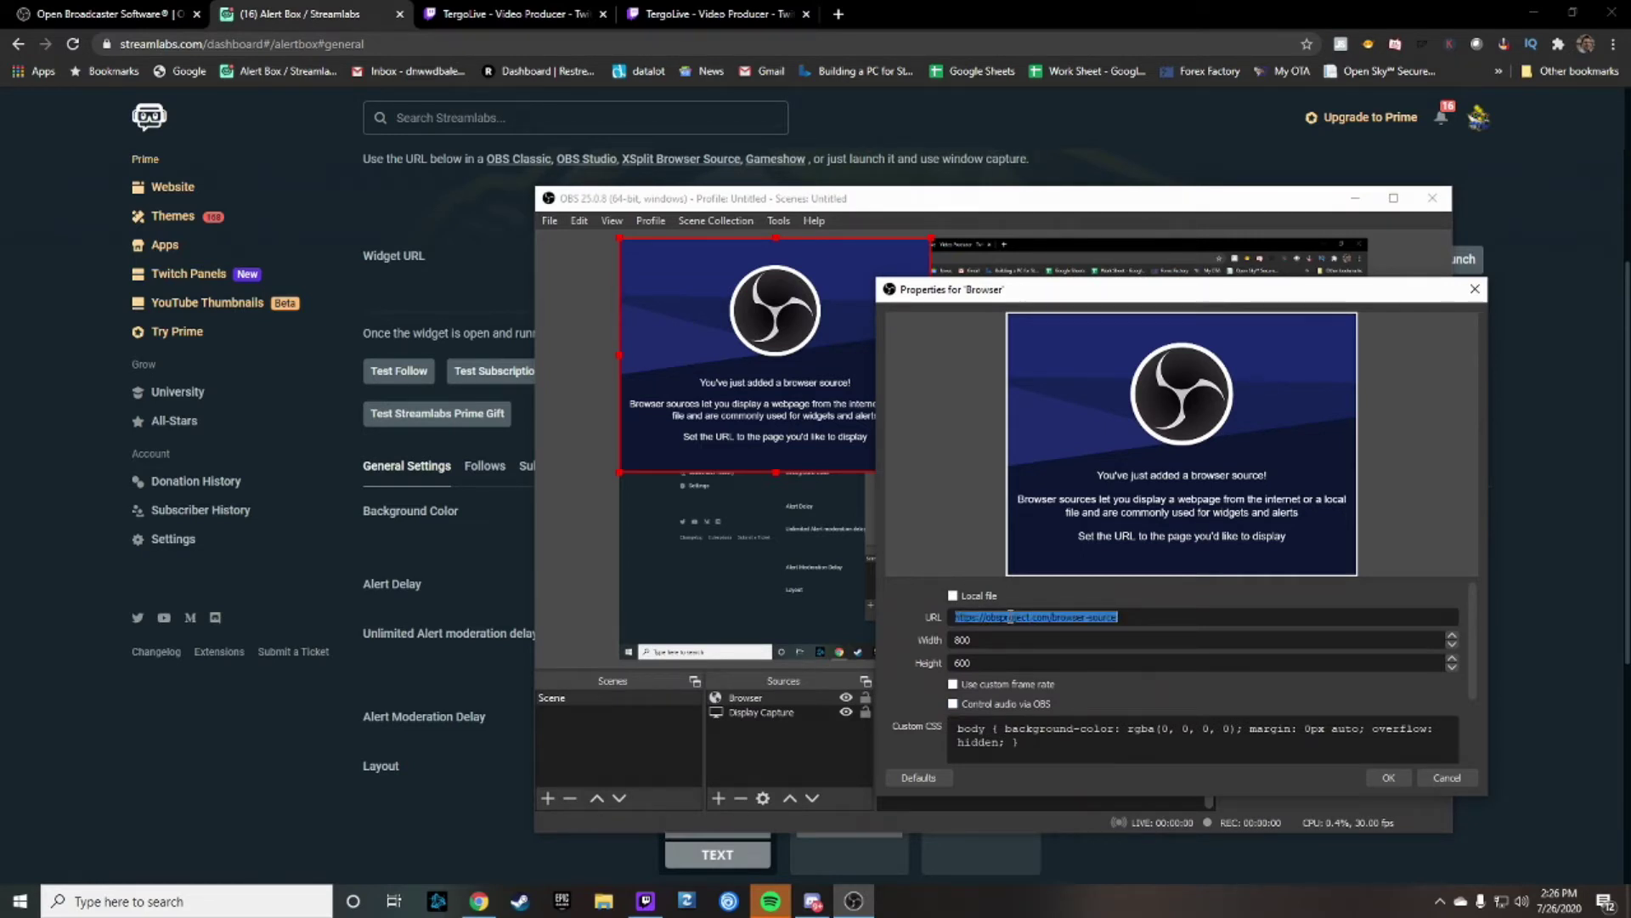
text(https://streamlabs.com/alert-box/v3/93D06C6196FB542C6290)
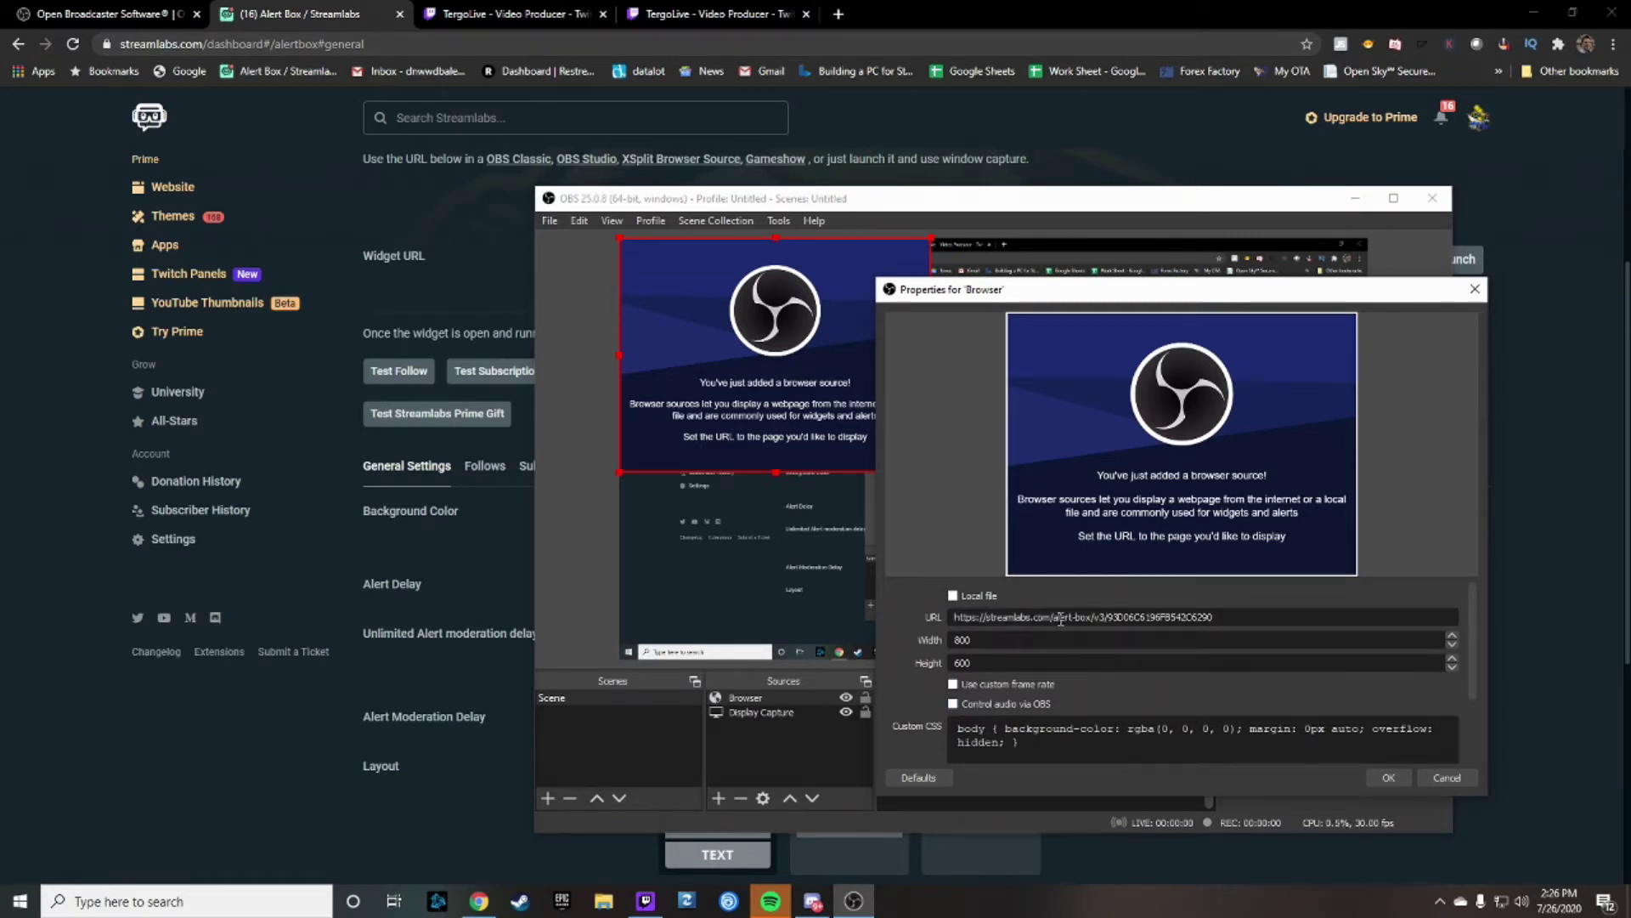
drag(1060, 619, 1073, 619)
scroll(1302, 705, down, 2)
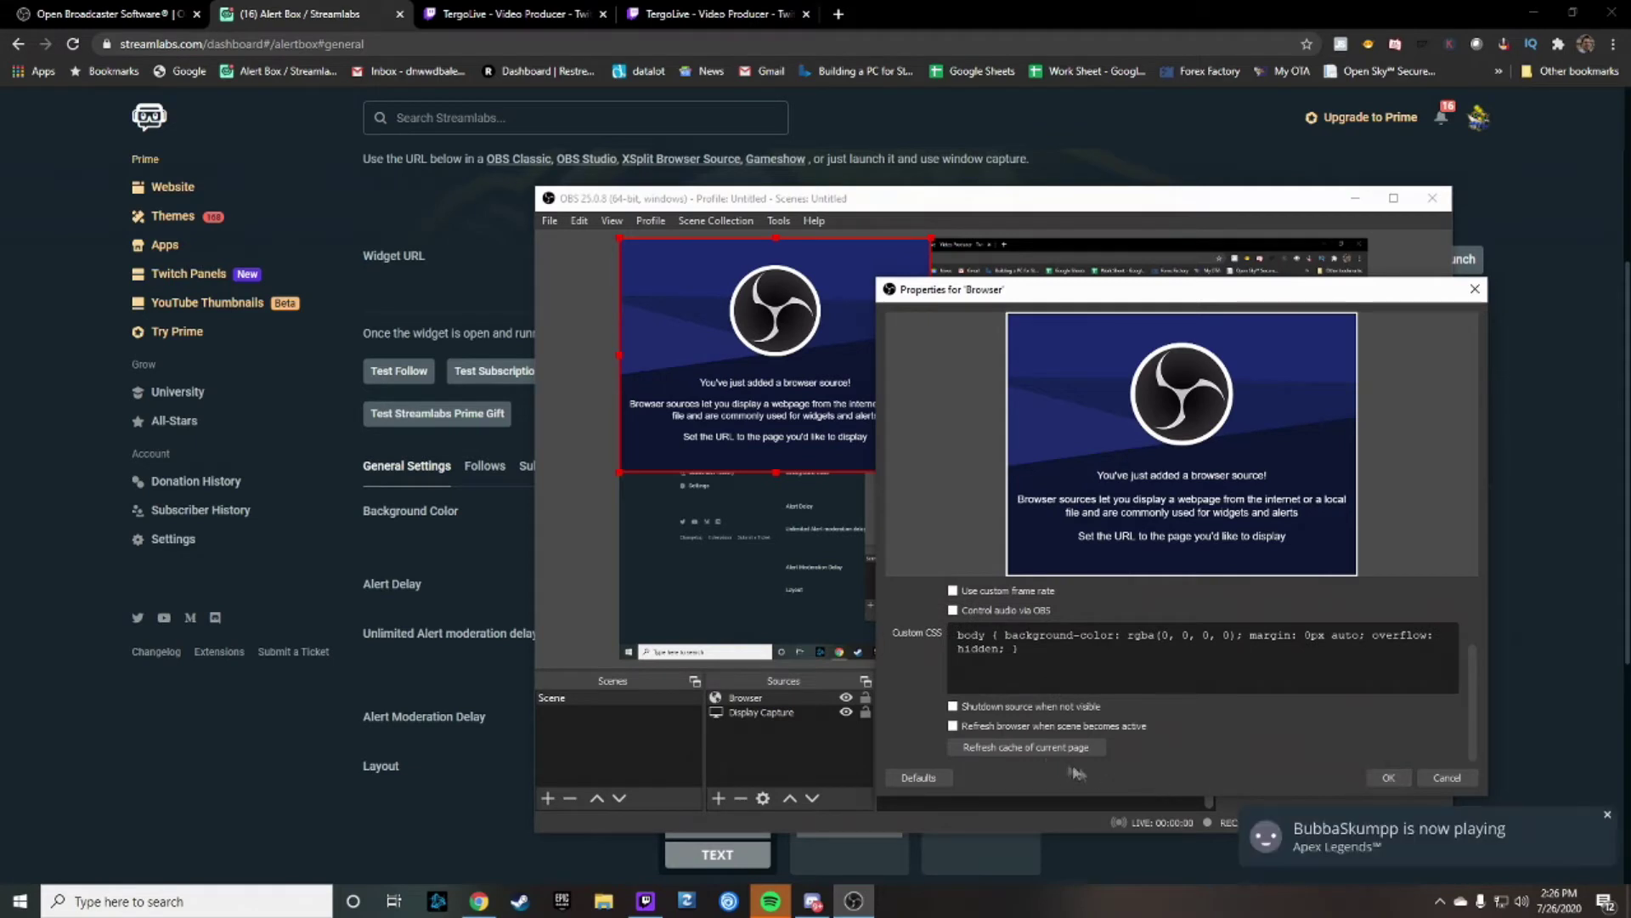
click(1052, 748)
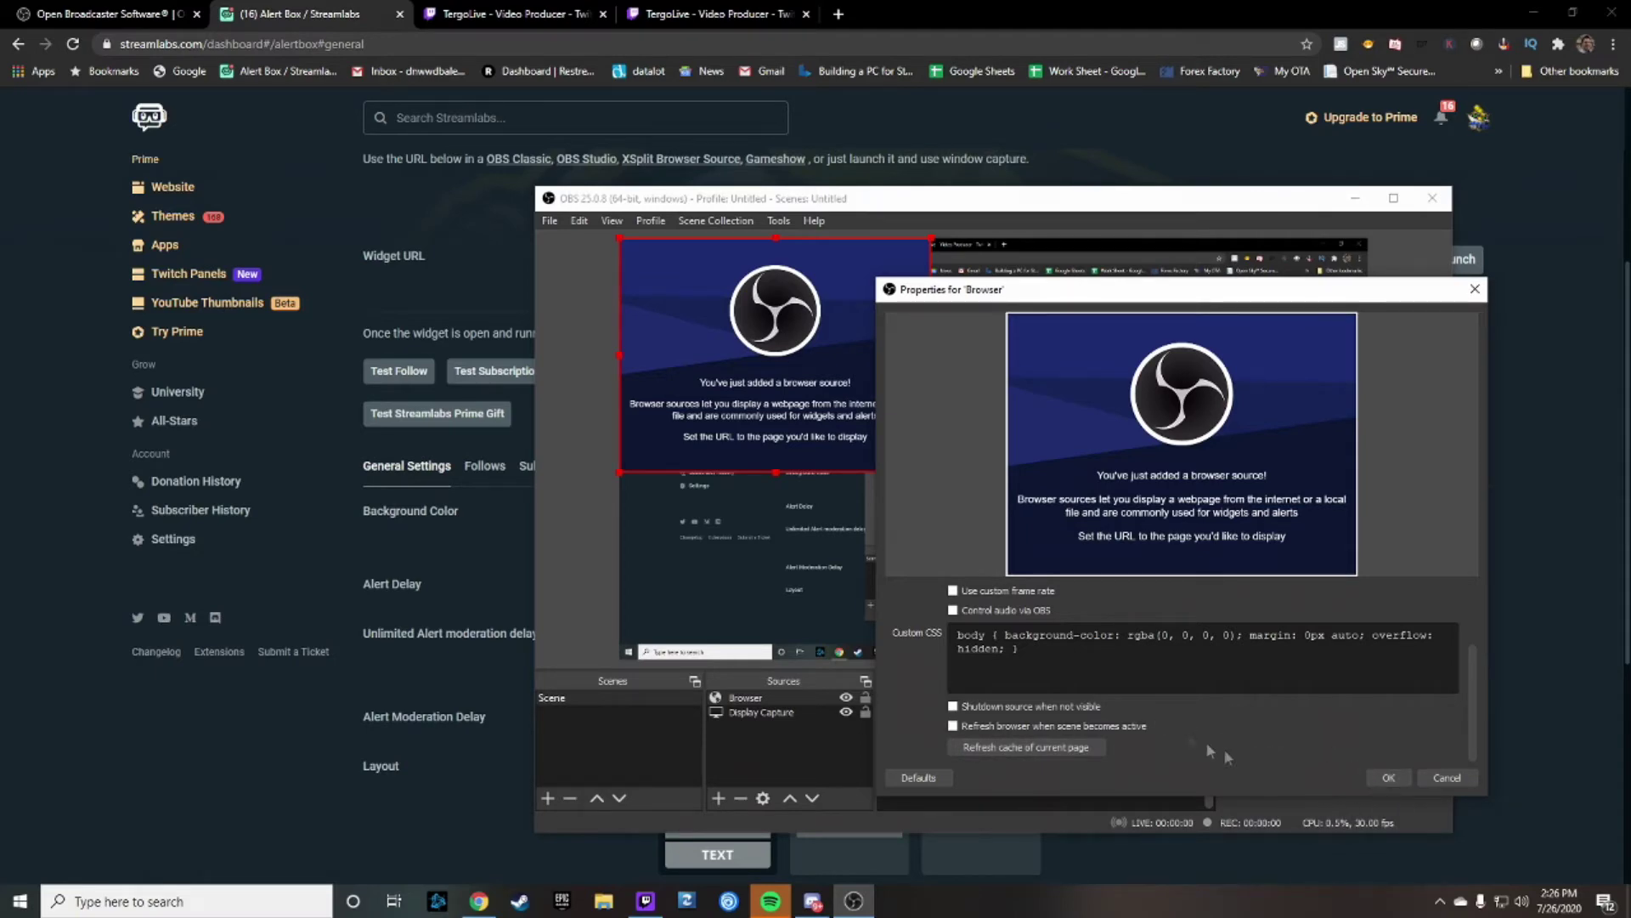
click(1386, 778)
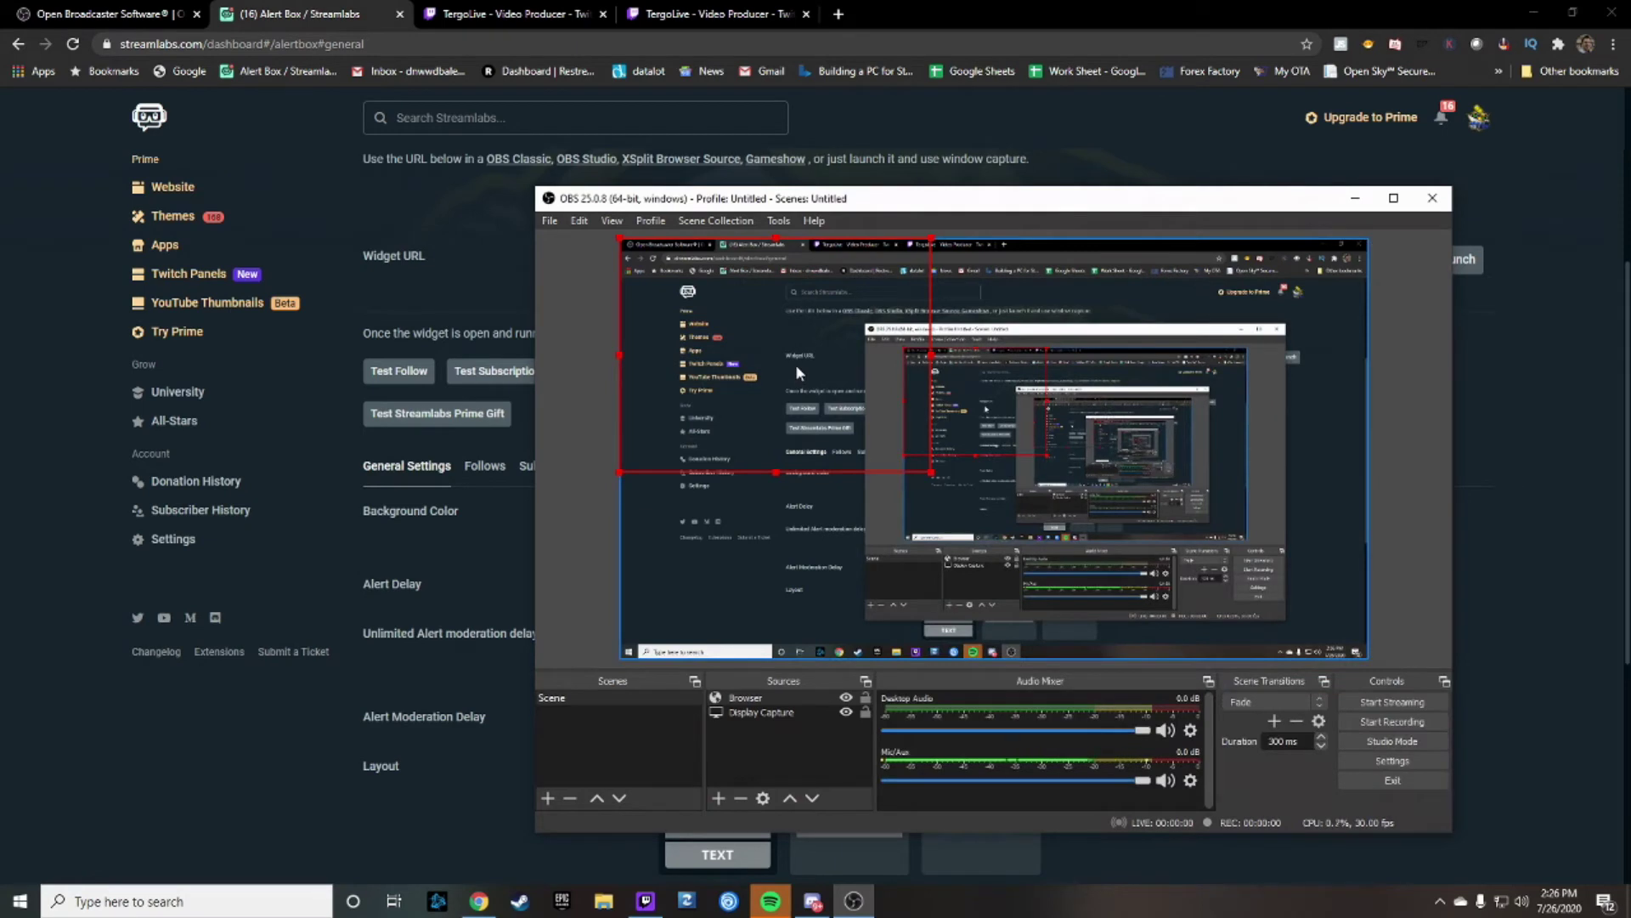
Step: Move the Browser source right in the preview and minimize the Streamlabs browser window
drag(796, 367, 1012, 378)
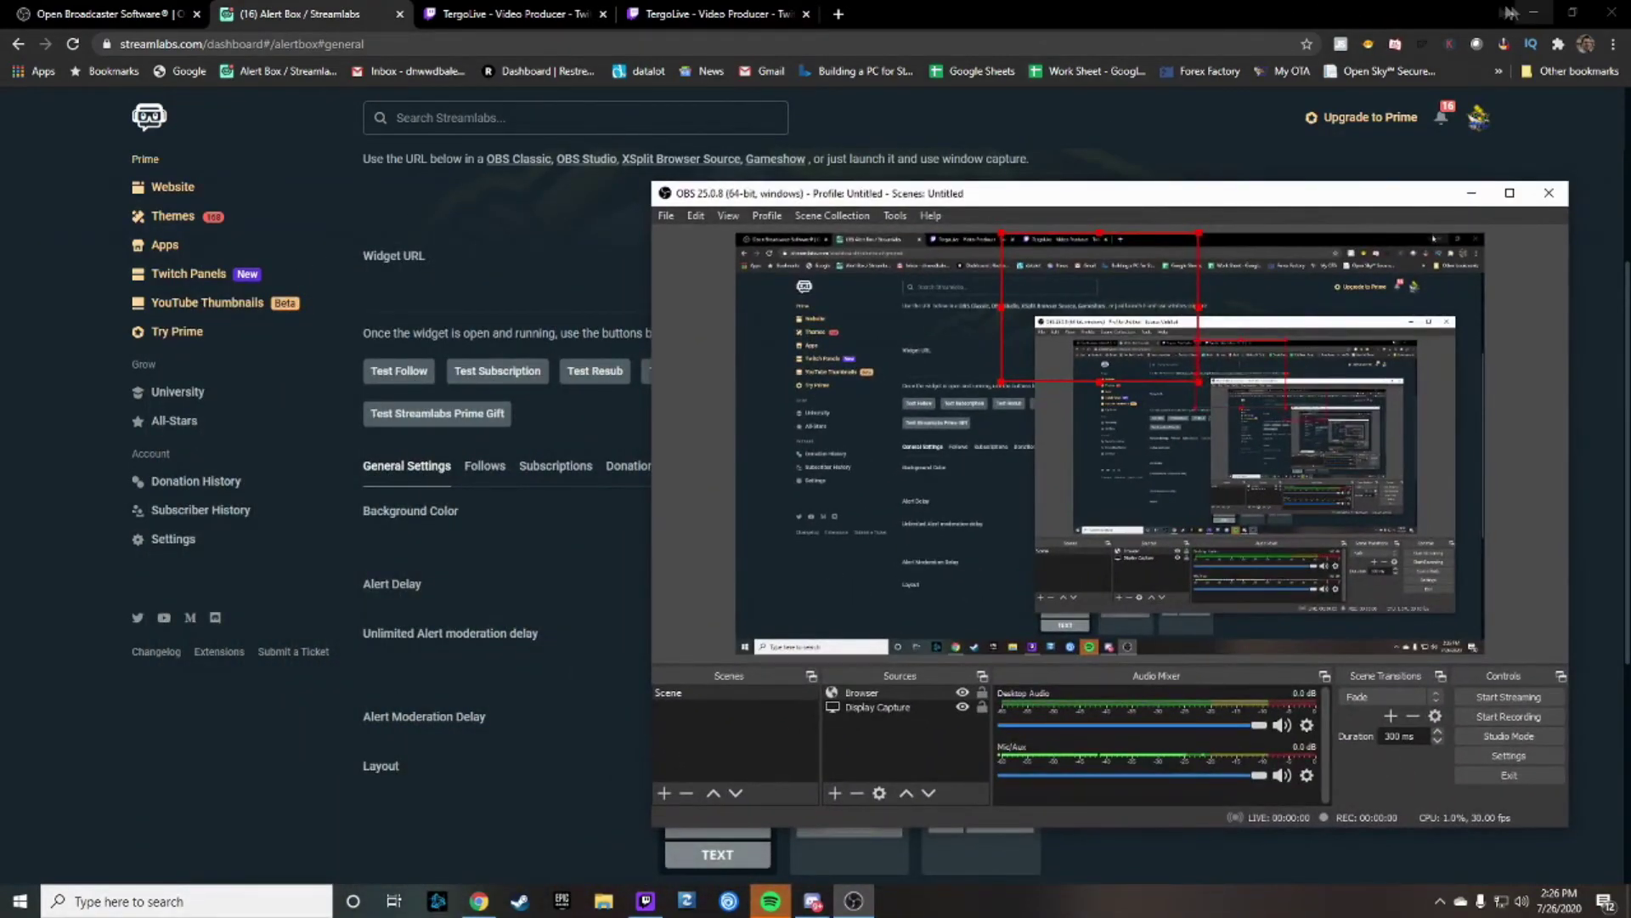
click(1534, 12)
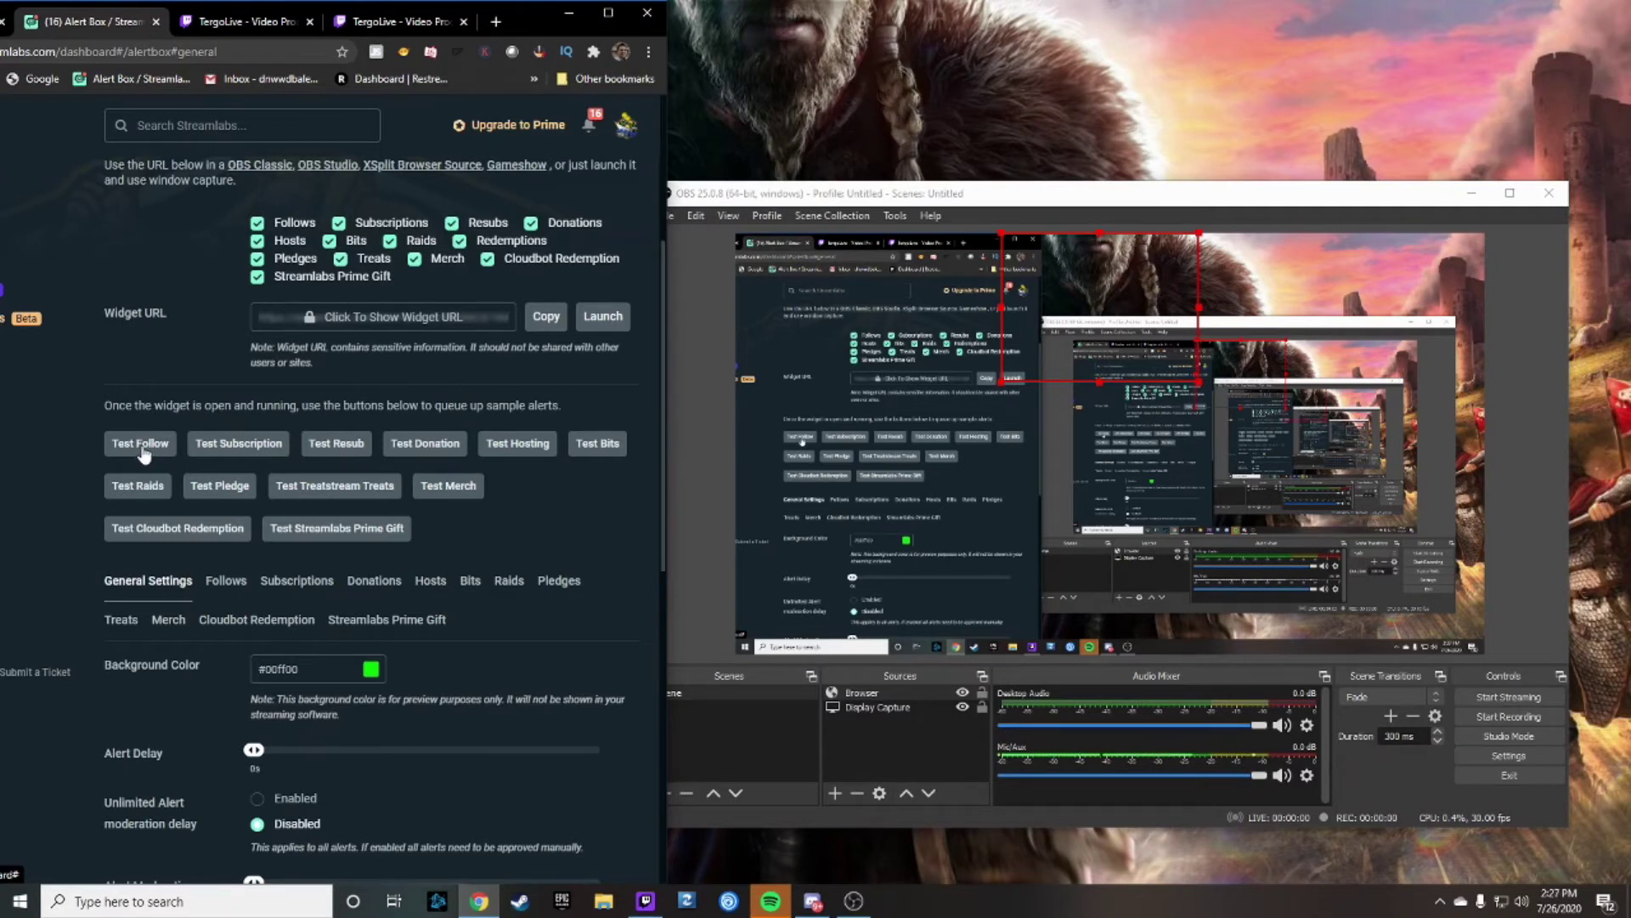
Step: Send a test alert from the Alert Box page and nudge the OBS window right
click(252, 451)
drag(1094, 195, 1122, 190)
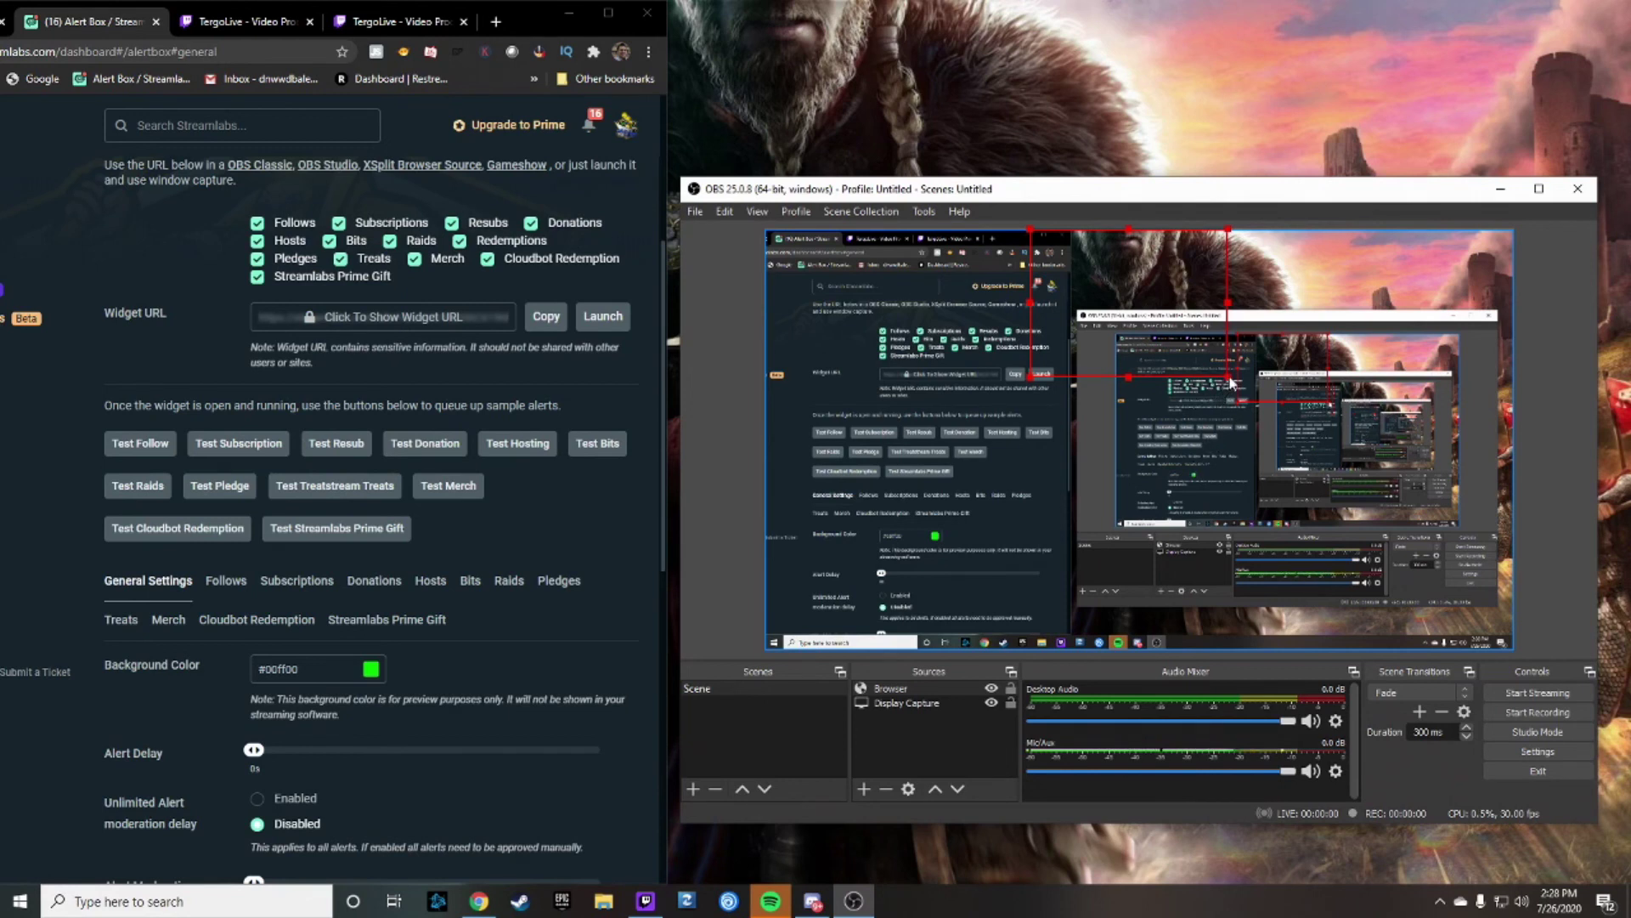
Step: Shrink the Browser source's bounding box slightly by dragging its corner handle inward
drag(1230, 382, 1225, 379)
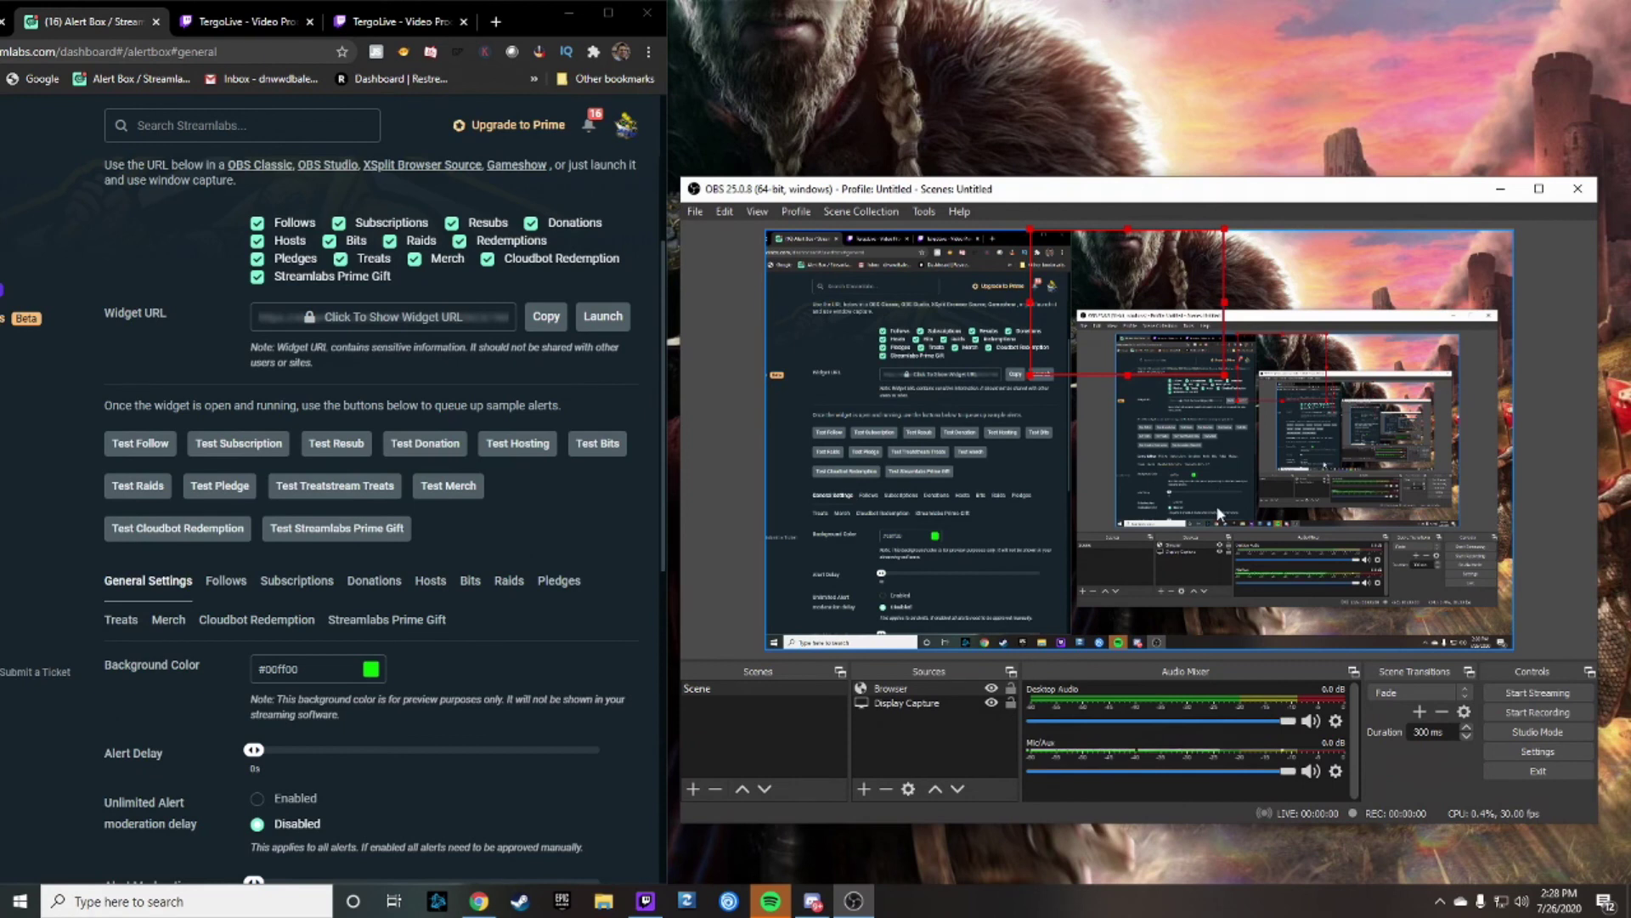